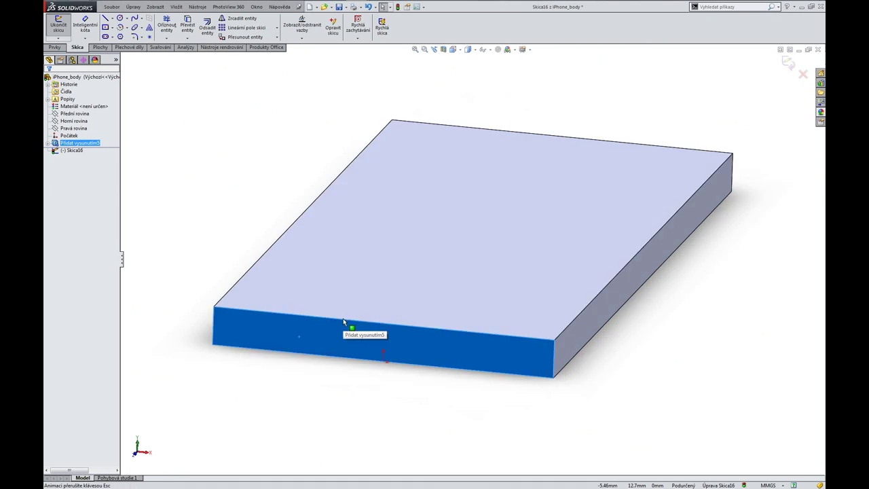
Draw vertical construction lines and a Ø3.50 circle on the body's side face.
{"action": "left_click_drag", "start_coordinate": [472, 286], "coordinate": [471, 226]}
{"action": "key", "text": "Escape"}
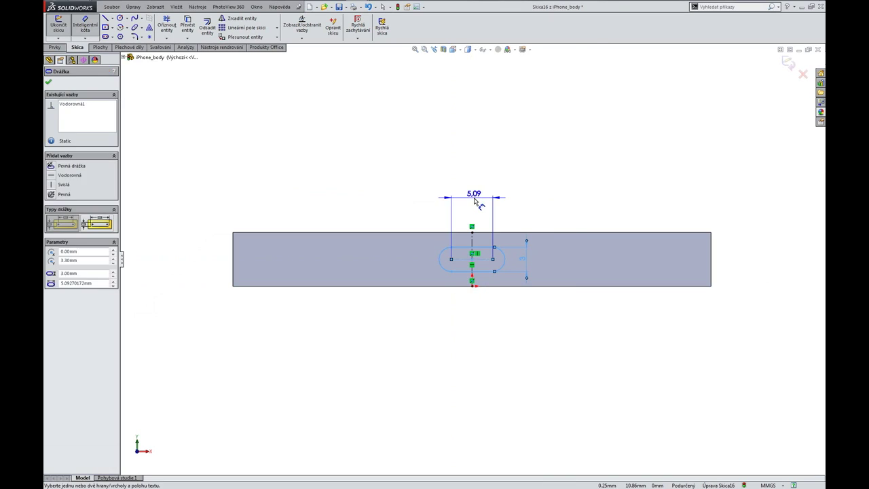
{"action": "scroll", "coordinate": [685, 182], "scroll_direction": "down", "scroll_amount": 2}
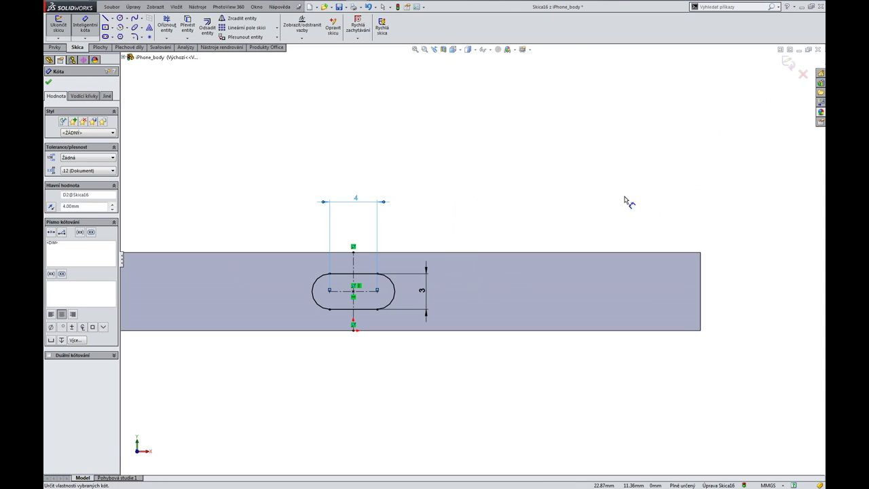
{"action": "left_click_drag", "start_coordinate": [608, 256], "coordinate": [608, 335]}
{"action": "left_click", "coordinate": [608, 291]}
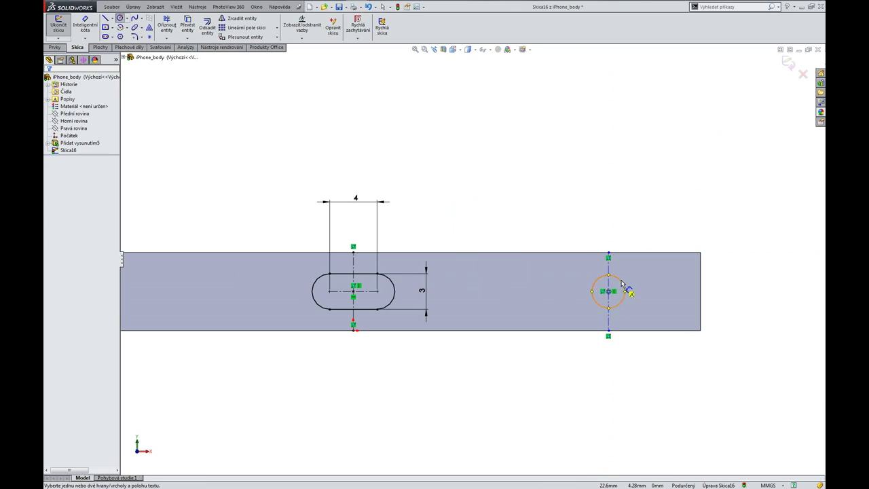
{"action": "left_click", "coordinate": [629, 289]}
{"action": "left_click", "coordinate": [614, 271]}
{"action": "left_click", "coordinate": [650, 220]}
Dimension the slot and circle centres 18 apart.
{"action": "left_click", "coordinate": [608, 291]}
{"action": "left_click", "coordinate": [353, 290]}
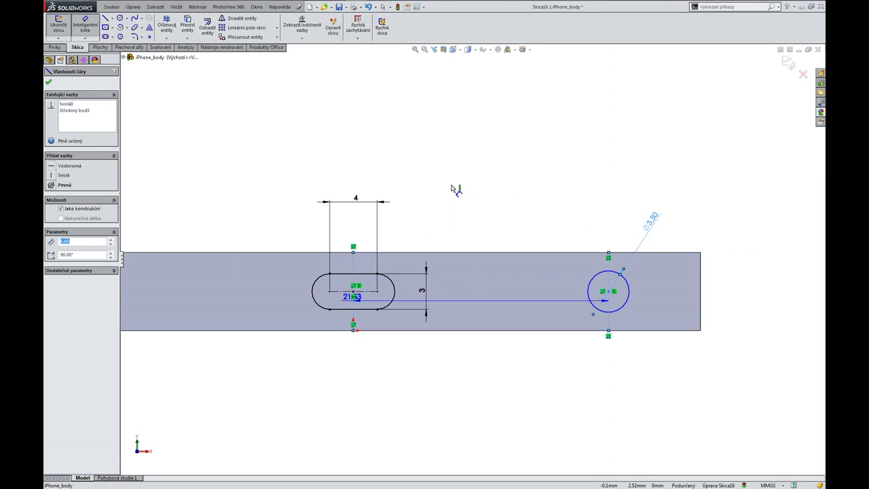
{"action": "left_click", "coordinate": [455, 171]}
{"action": "type", "text": "18"}
{"action": "key", "text": "Return"}
{"action": "key", "text": "Escape"}
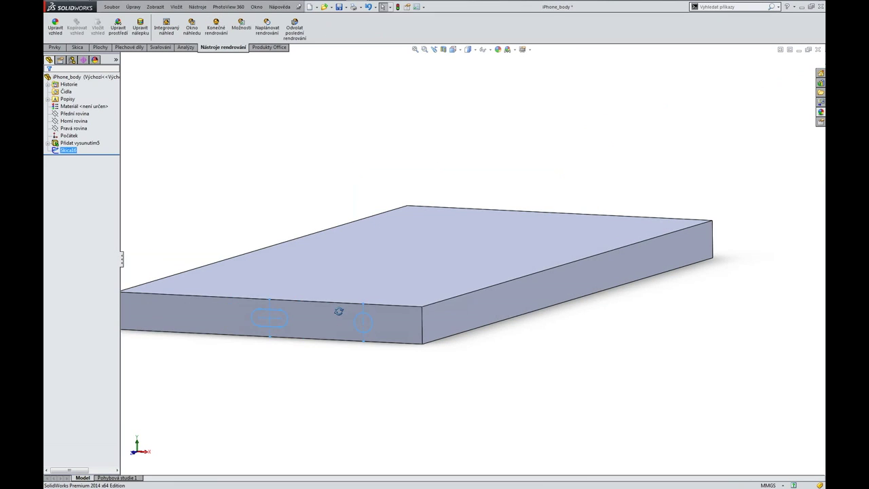
Cut the slot and hole into the body side and chamfer the slot edge 0.2 mm.
{"action": "key", "text": "Return"}
{"action": "scroll", "coordinate": [206, 352], "scroll_direction": "down", "scroll_amount": 4}
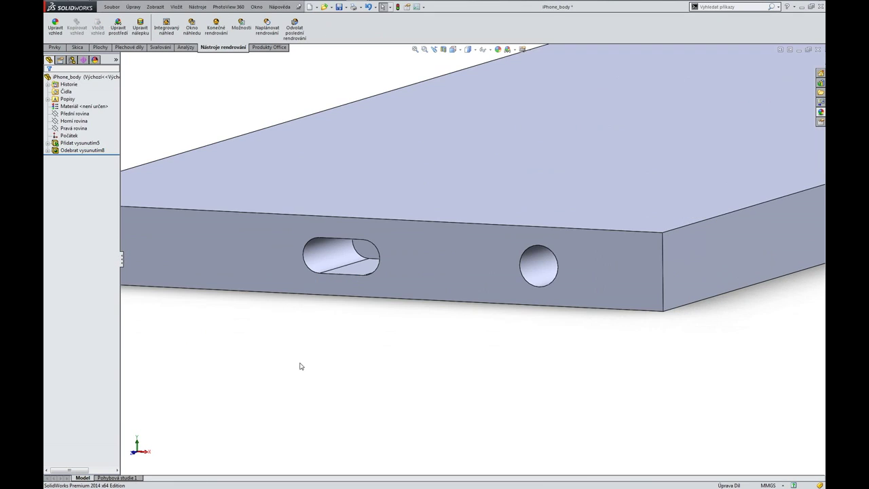
{"action": "left_click", "coordinate": [48, 82]}
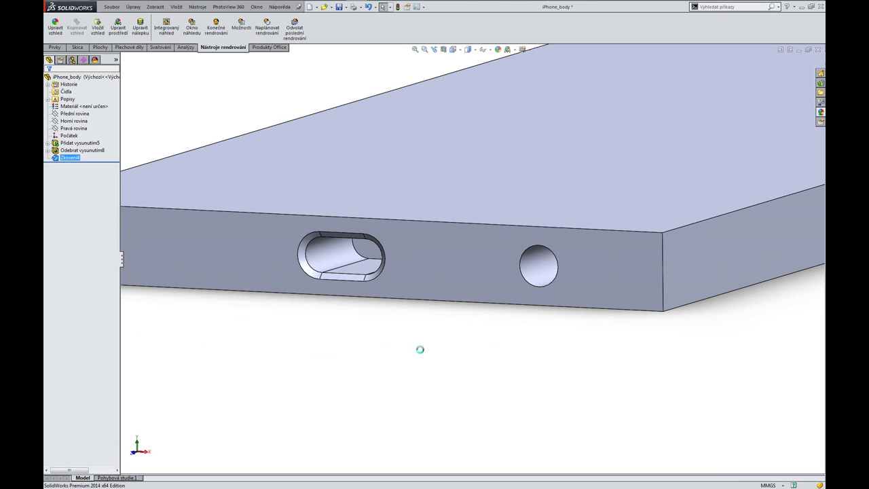
Chamfer the round hole's edge 0.2 mm at 45° and start a sketch on the side face.
{"action": "key", "text": "Return"}
{"action": "left_click", "coordinate": [531, 285]}
{"action": "type", "text": "0,2"}
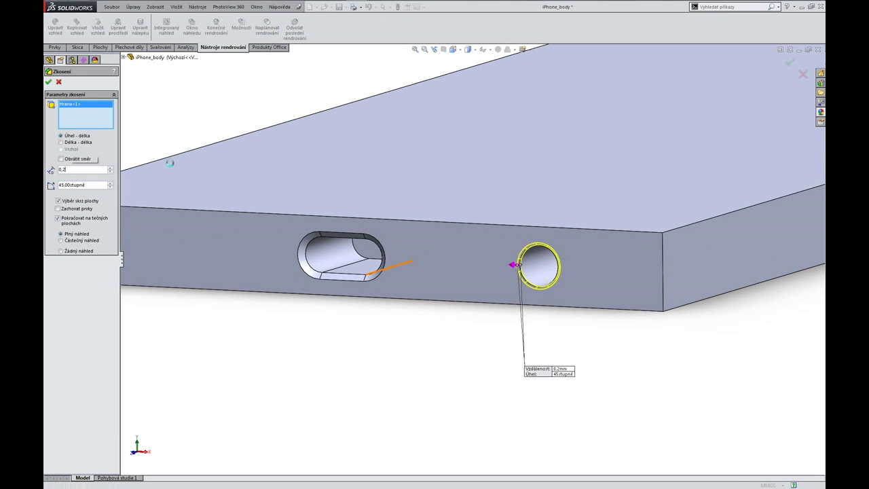
{"action": "key", "text": "Return"}
{"action": "left_click", "coordinate": [225, 221]}
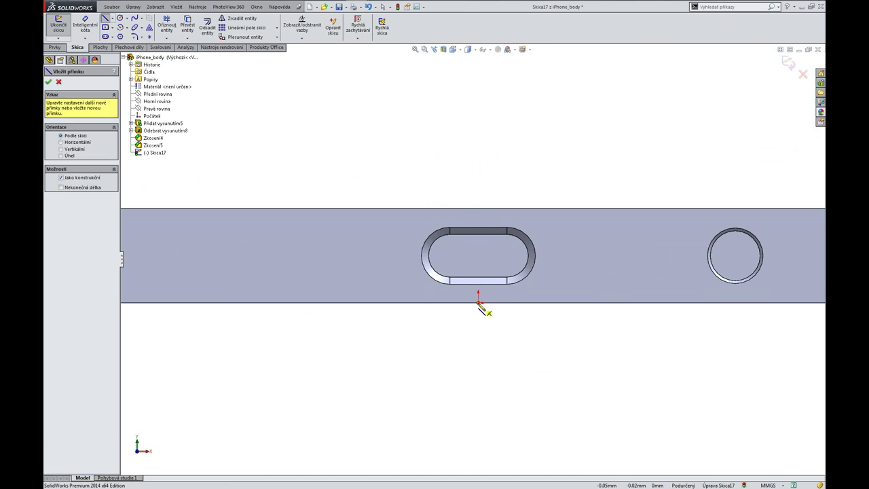
Draw vertical and horizontal centrelines, dimensioned 7 long with 2 row spacing.
{"action": "left_click_drag", "start_coordinate": [479, 302], "coordinate": [478, 208]}
{"action": "left_click_drag", "start_coordinate": [478, 255], "coordinate": [381, 255]}
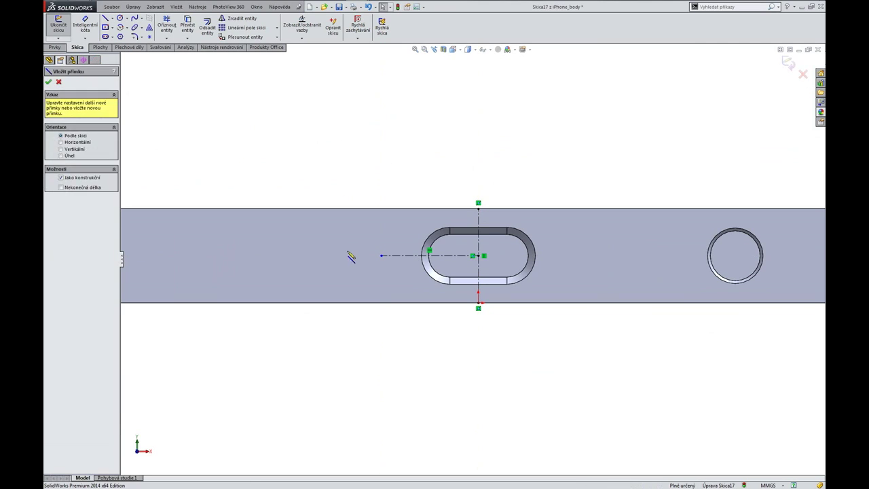
{"action": "left_click", "coordinate": [407, 255]}
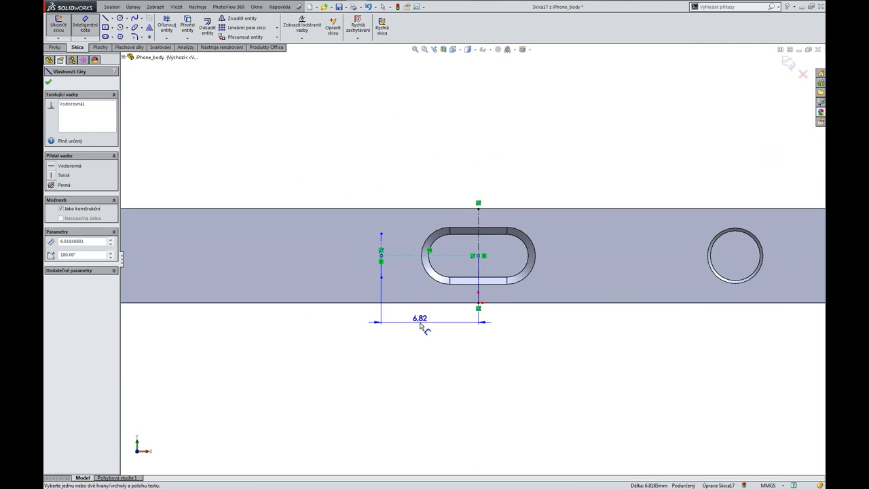
{"action": "left_click", "coordinate": [420, 325]}
{"action": "key", "text": "Return"}
{"action": "scroll", "coordinate": [380, 264], "scroll_direction": "down", "scroll_amount": 2}
{"action": "left_click", "coordinate": [333, 258]}
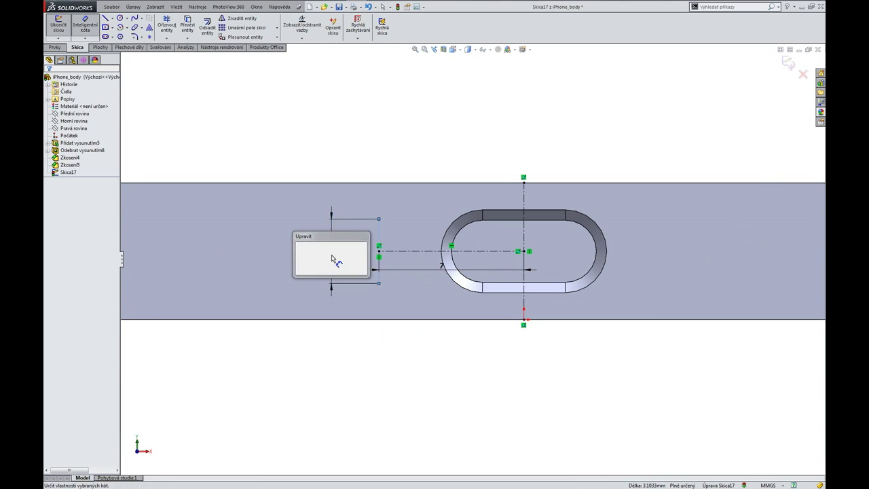
{"action": "type", "text": "2"}
{"action": "key", "text": "Return"}
Draw Ø0.50 hole circles and make them equal in size.
{"action": "left_click_drag", "start_coordinate": [379, 271], "coordinate": [386, 279]}
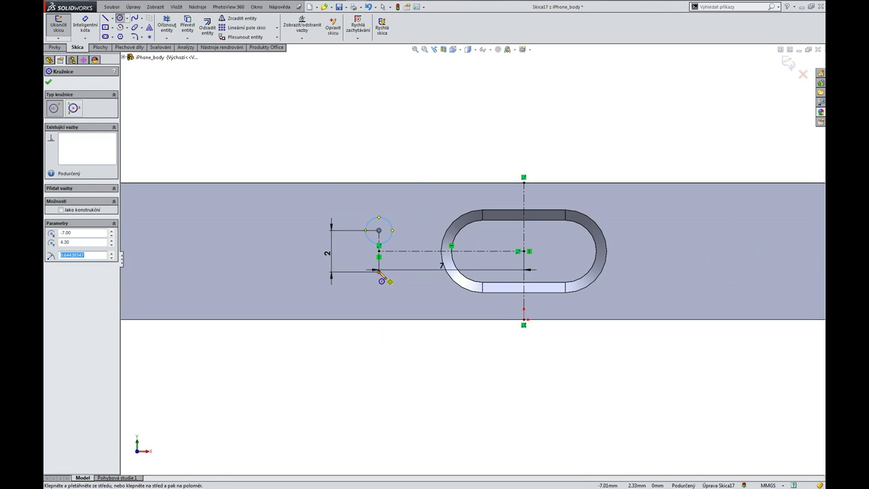
{"action": "key", "text": "d"}
{"action": "left_click", "coordinate": [379, 260]}
{"action": "left_click", "coordinate": [409, 207]}
{"action": "type", "text": "0.5"}
{"action": "key", "text": "Return"}
{"action": "key", "text": "Escape"}
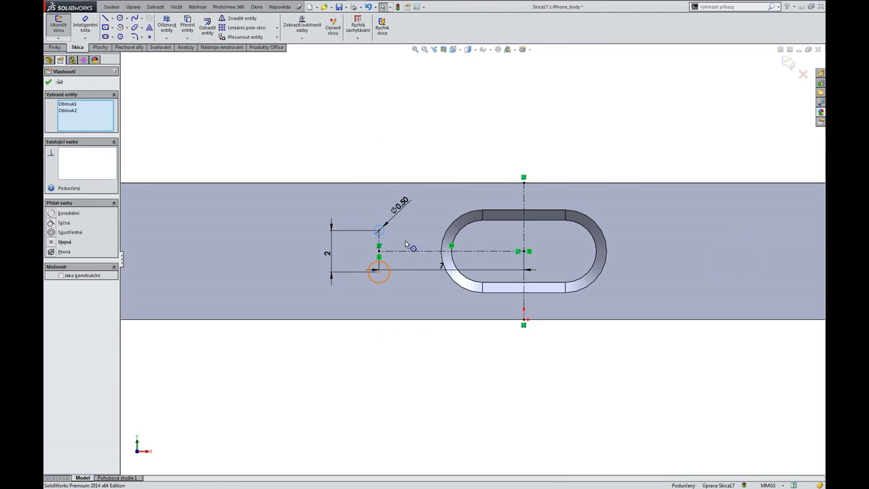
{"action": "left_click", "coordinate": [246, 27]}
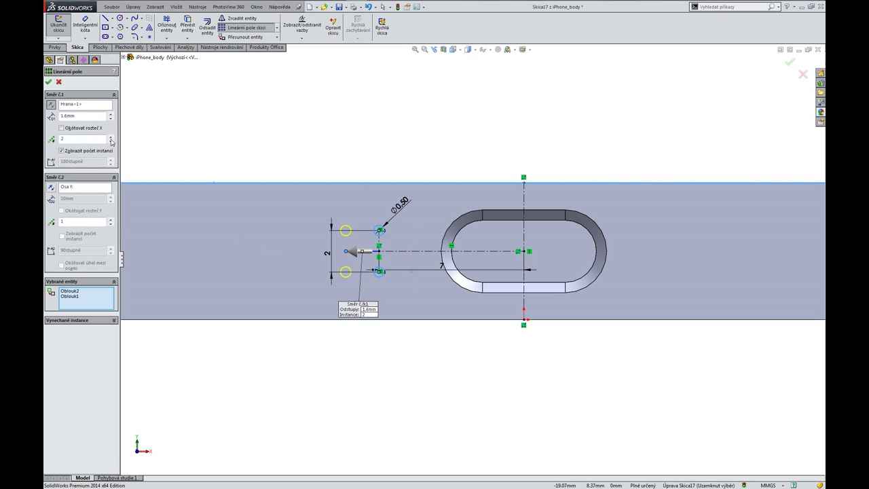
Linear-pattern the hole circles and mirror them about the vertical centreline.
{"action": "left_click", "coordinate": [48, 81]}
{"action": "left_click", "coordinate": [231, 17]}
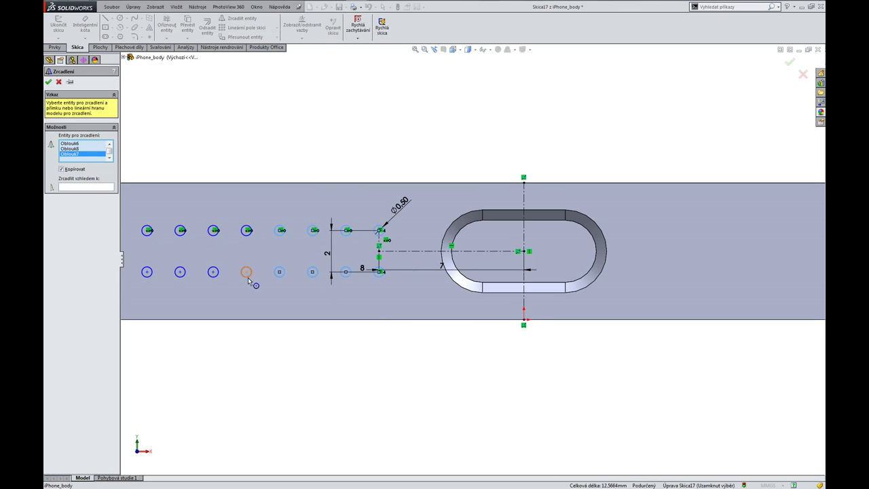
{"action": "left_click", "coordinate": [524, 195]}
{"action": "left_click", "coordinate": [789, 62]}
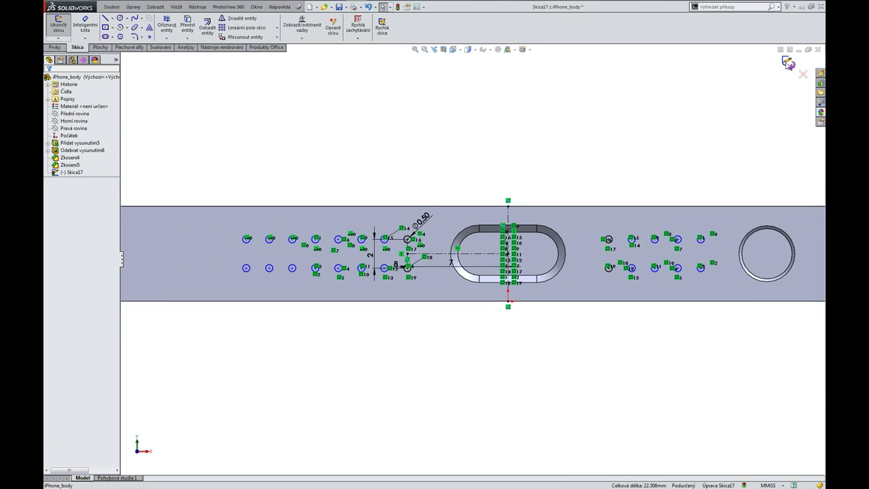
{"action": "left_click", "coordinate": [787, 61]}
{"action": "mouse_move", "coordinate": [380, 258]}
{"action": "middle_mouse_down"}
{"action": "mouse_move", "coordinate": [378, 277]}
{"action": "mouse_move", "coordinate": [269, 366]}
{"action": "middle_mouse_up"}
Cut the speaker holes 4 mm and select the left-side hole edges for chamfering.
{"action": "right_click_drag", "start_coordinate": [269, 367], "coordinate": [269, 372]}
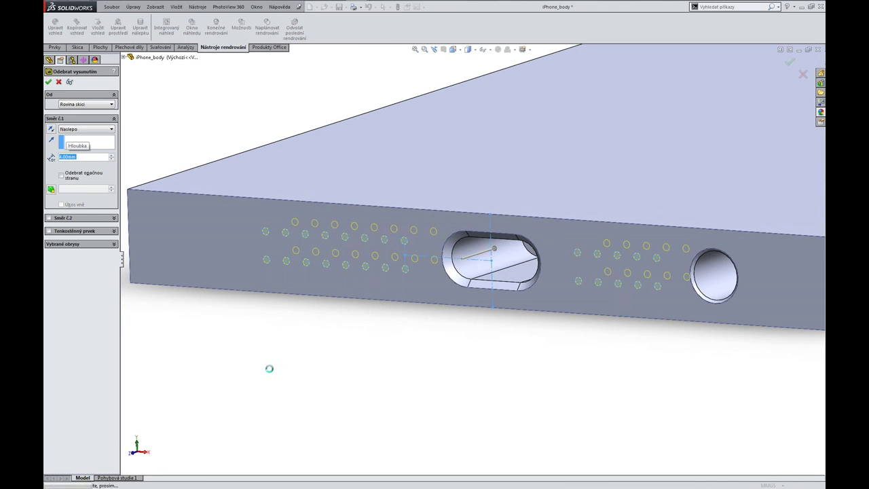
{"action": "scroll", "coordinate": [390, 313], "scroll_direction": "down", "scroll_amount": 2}
{"action": "right_click_drag", "start_coordinate": [340, 349], "coordinate": [307, 313]}
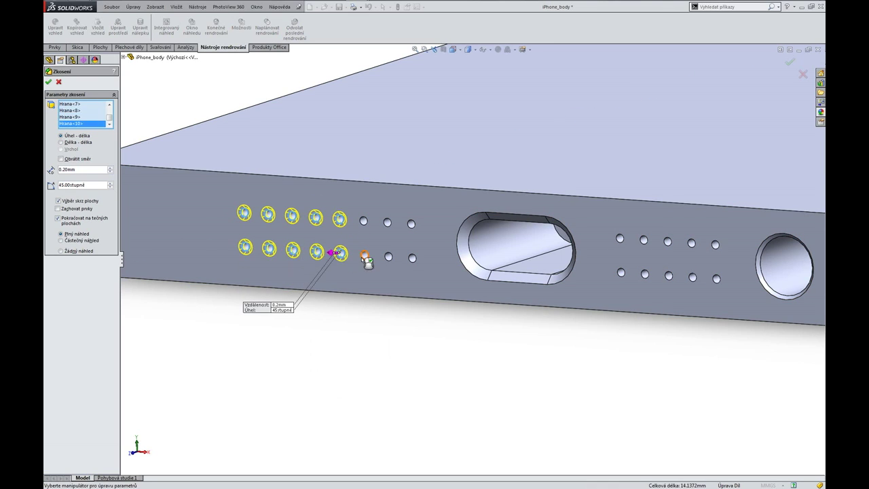
{"action": "left_click", "coordinate": [387, 222]}
{"action": "left_click", "coordinate": [388, 256]}
{"action": "left_click", "coordinate": [411, 224]}
{"action": "left_click", "coordinate": [412, 257]}
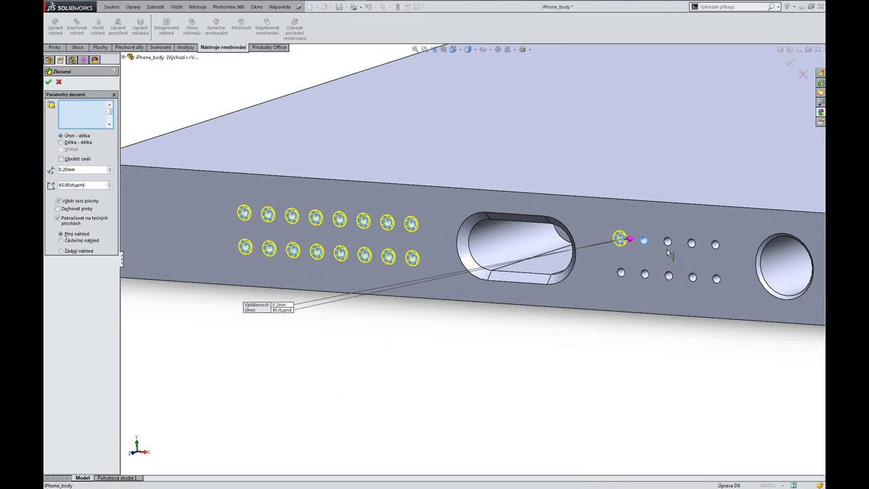
Add the right-side hole edges and apply a 0.2 mm 45° chamfer to all holes.
{"action": "left_click", "coordinate": [643, 239]}
{"action": "left_click", "coordinate": [667, 242]}
{"action": "left_click", "coordinate": [691, 243]}
{"action": "left_click", "coordinate": [715, 244]}
{"action": "left_click", "coordinate": [716, 278]}
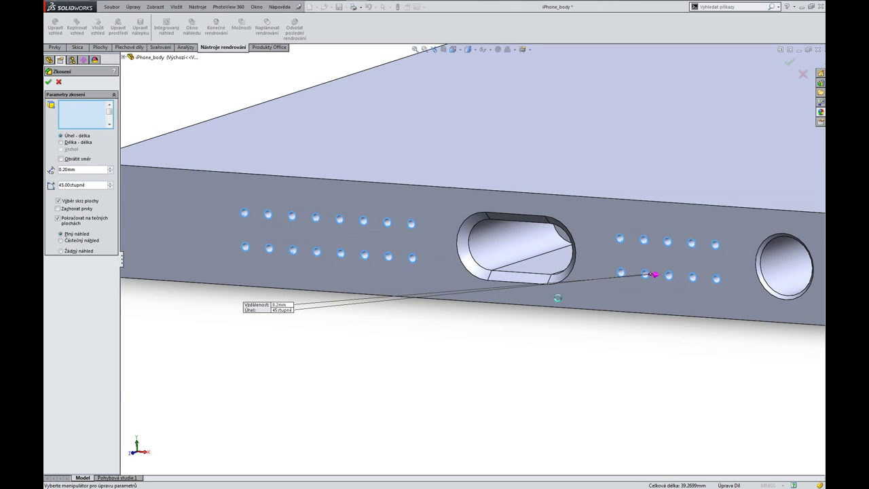
{"action": "scroll", "coordinate": [652, 275], "scroll_direction": "up", "scroll_amount": 3}
{"action": "key", "text": "Return"}
{"action": "scroll", "coordinate": [426, 254], "scroll_direction": "up", "scroll_amount": 3}
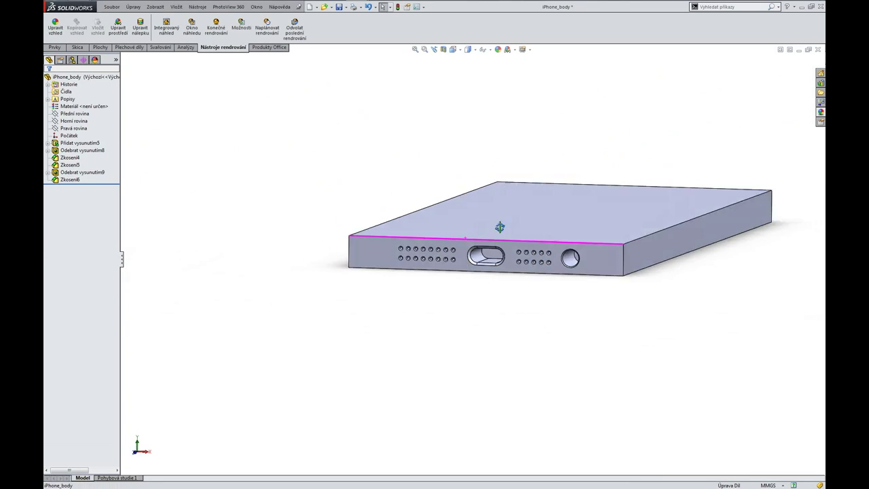
Sketch a construction line on the end face with two 10 mm segments.
{"action": "left_click", "coordinate": [407, 241]}
{"action": "left_click", "coordinate": [370, 237]}
{"action": "left_click", "coordinate": [292, 306]}
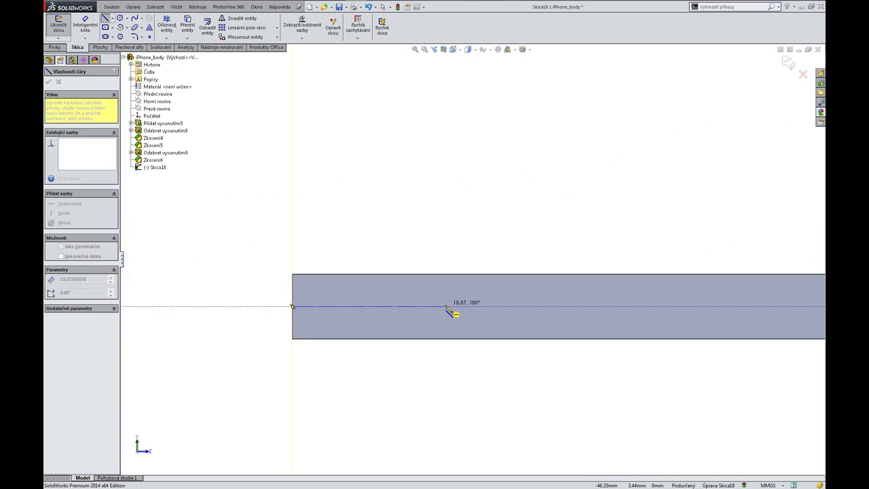
{"action": "double_click", "coordinate": [570, 314]}
{"action": "left_click", "coordinate": [541, 306]}
{"action": "left_click", "coordinate": [547, 372]}
{"action": "type", "text": "10"}
{"action": "key", "text": "Return"}
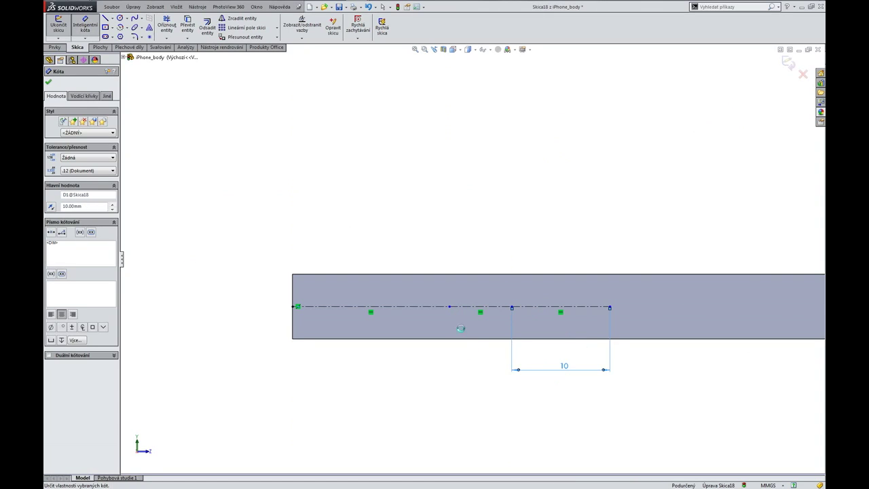
{"action": "left_click", "coordinate": [481, 306]}
{"action": "left_click", "coordinate": [479, 374]}
{"action": "type", "text": "10"}
{"action": "key", "text": "Return"}
Draw a centre rectangle on the line sized 6.10 × 3.10.
{"action": "left_click", "coordinate": [105, 27]}
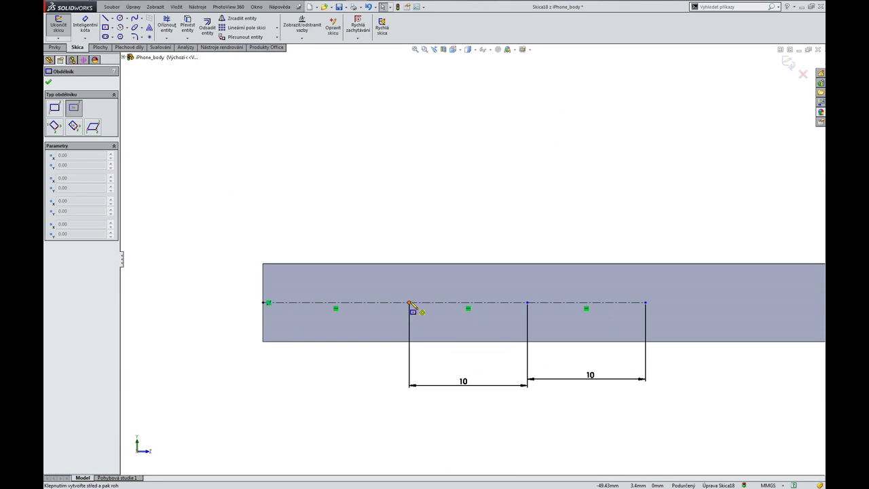
{"action": "left_click", "coordinate": [409, 302]}
{"action": "left_click", "coordinate": [444, 320]}
{"action": "left_click", "coordinate": [408, 289]}
{"action": "left_click", "coordinate": [407, 246]}
{"action": "type", "text": "3,1"}
{"action": "key", "text": "Return"}
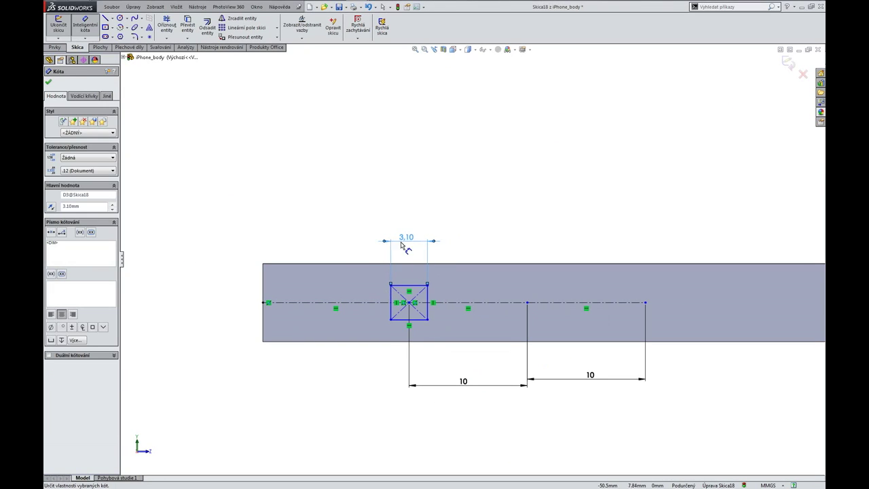
{"action": "double_click", "coordinate": [407, 236]}
{"action": "type", "text": "6,1"}
{"action": "key", "text": "Return"}
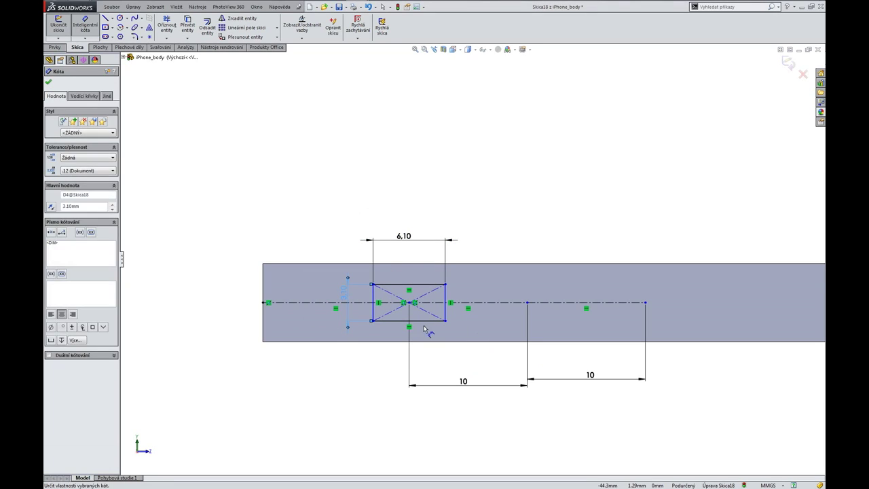
Position the rectangle 15 from the body edge.
{"action": "left_click", "coordinate": [373, 304]}
{"action": "left_click", "coordinate": [263, 293]}
{"action": "left_click", "coordinate": [320, 374]}
{"action": "type", "text": "15"}
{"action": "key", "text": "Return"}
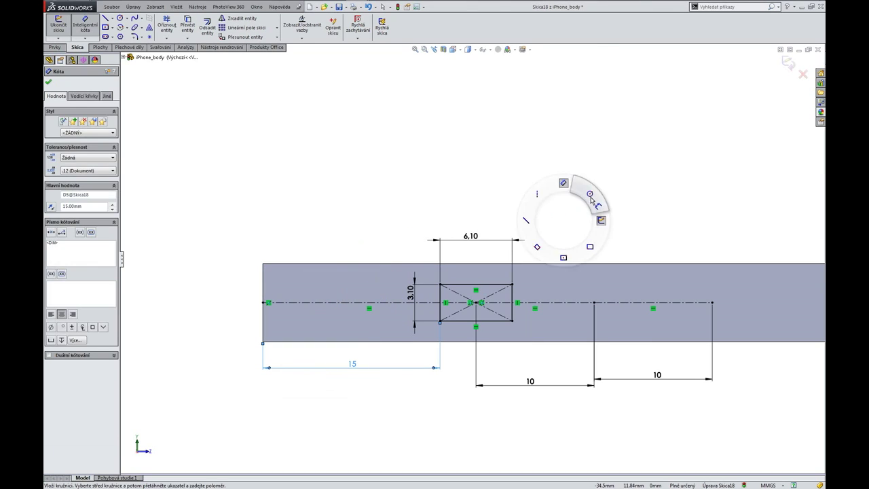
Draw two equal Ø4 circles on the line, 10 apart.
{"action": "right_click_drag", "start_coordinate": [561, 228], "coordinate": [591, 201]}
{"action": "left_click", "coordinate": [594, 302]}
{"action": "left_click", "coordinate": [636, 300]}
{"action": "left_click", "coordinate": [631, 231]}
{"action": "type", "text": "4"}
{"action": "key", "text": "Return"}
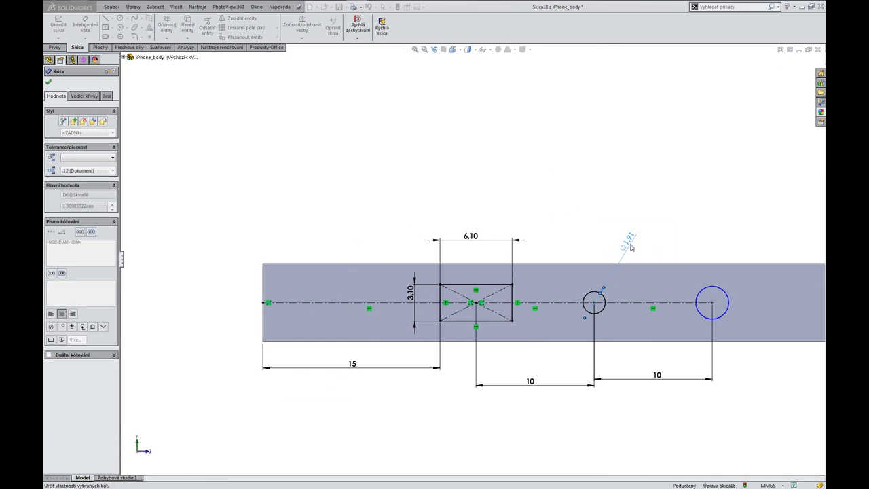
{"action": "left_click", "coordinate": [734, 302]}
{"action": "key", "text": "Escape"}
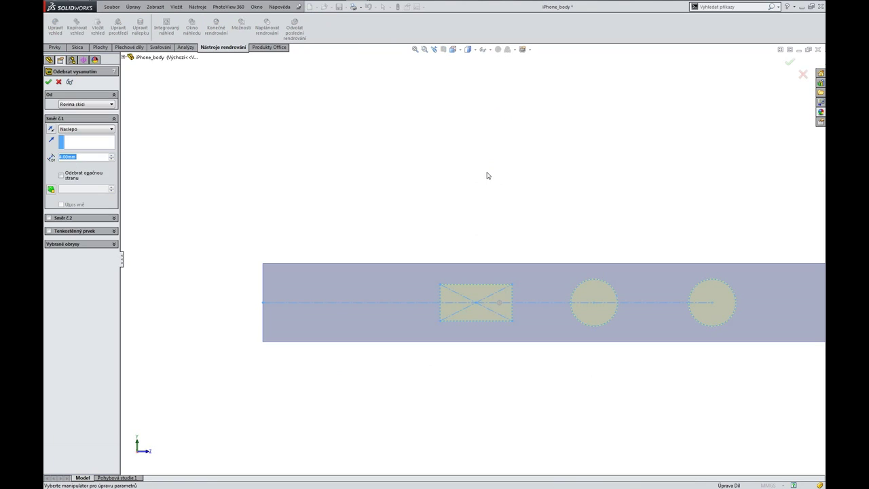
Confirm the cut of the rectangular opening and button holes, and orbit to view them.
{"action": "right_click", "coordinate": [492, 177]}
{"action": "middle_click_drag", "start_coordinate": [493, 177], "coordinate": [426, 237]}
{"action": "scroll", "coordinate": [427, 237], "scroll_direction": "down", "scroll_amount": 3}
{"action": "right_click_drag", "start_coordinate": [401, 172], "coordinate": [366, 168]}
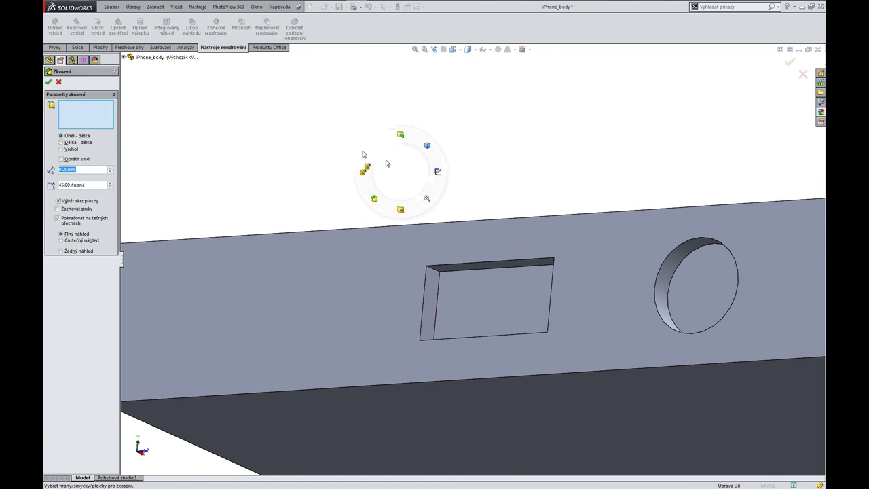
Fillet three edges of the rectangular cutout and start a sketch on the side face.
{"action": "left_click", "coordinate": [445, 279]}
{"action": "left_click", "coordinate": [551, 267]}
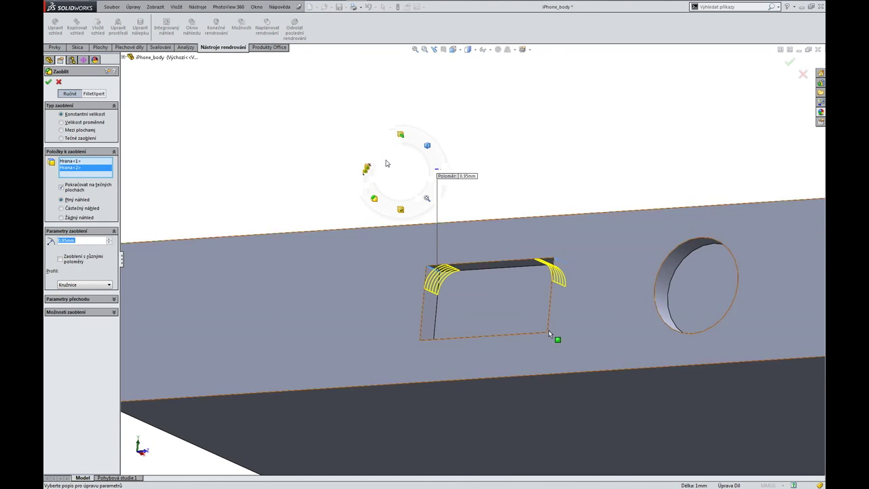
{"action": "left_click", "coordinate": [548, 331]}
{"action": "key", "text": "Return"}
{"action": "left_click", "coordinate": [384, 271]}
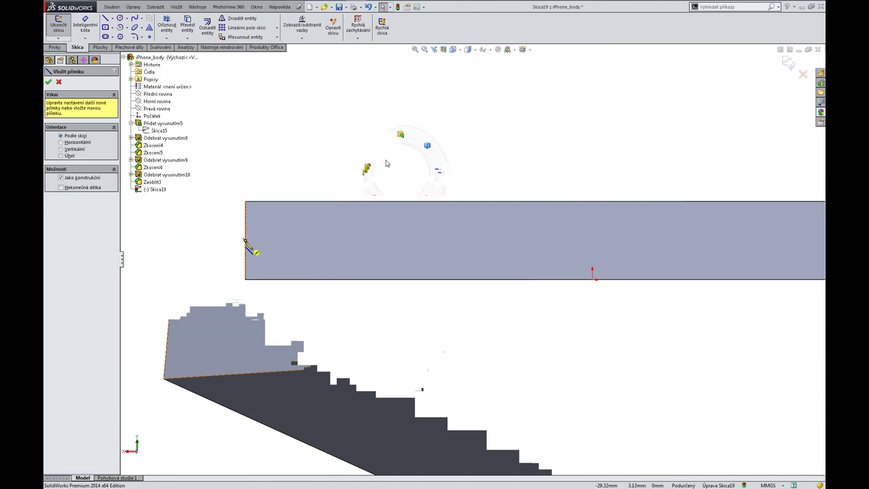
Draw a straight slot on a side-face centreline with 1.90 width.
{"action": "left_click_drag", "start_coordinate": [245, 240], "coordinate": [362, 240]}
{"action": "key", "text": "s"}
{"action": "left_click", "coordinate": [357, 189]}
{"action": "left_click", "coordinate": [362, 241]}
{"action": "left_click", "coordinate": [441, 240]}
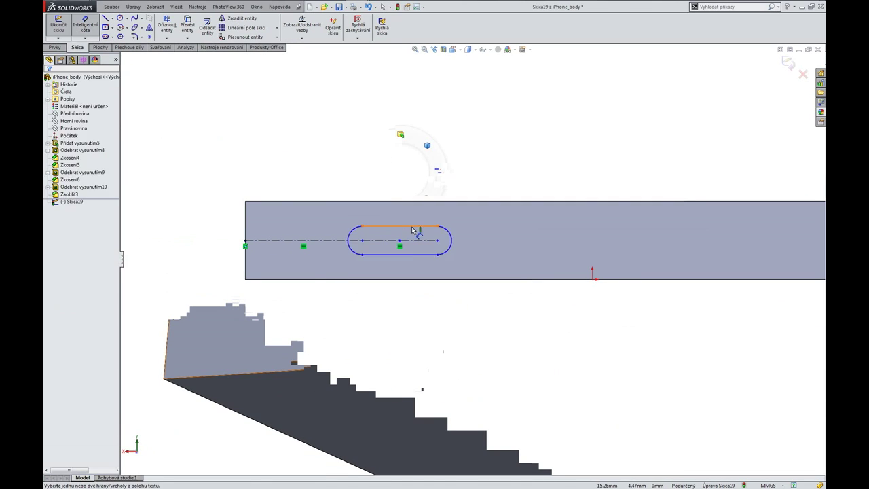
{"action": "left_click", "coordinate": [413, 226]}
{"action": "double_click", "coordinate": [475, 241]}
{"action": "type", "text": "1.9"}
{"action": "key", "text": "Return"}
Dimension the slot length 6.10, measured to the arcs' far sides.
{"action": "left_click", "coordinate": [376, 240]}
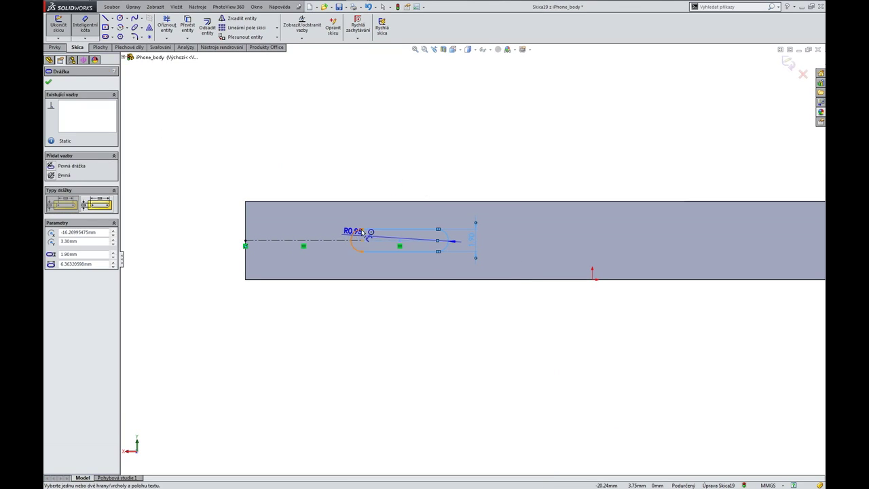
{"action": "left_click", "coordinate": [396, 170]}
{"action": "key", "text": "Return"}
{"action": "left_click", "coordinate": [79, 96]}
{"action": "left_click", "coordinate": [99, 345]}
{"action": "left_click", "coordinate": [100, 363]}
{"action": "double_click", "coordinate": [394, 165]}
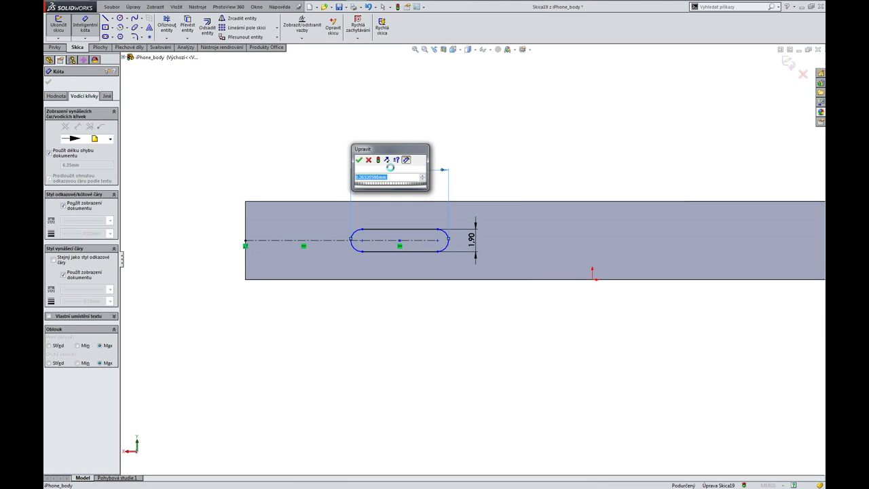
{"action": "key", "text": "Return"}
Position the slot 12 mm from the body's edge and exit the sketch.
{"action": "left_click", "coordinate": [362, 241]}
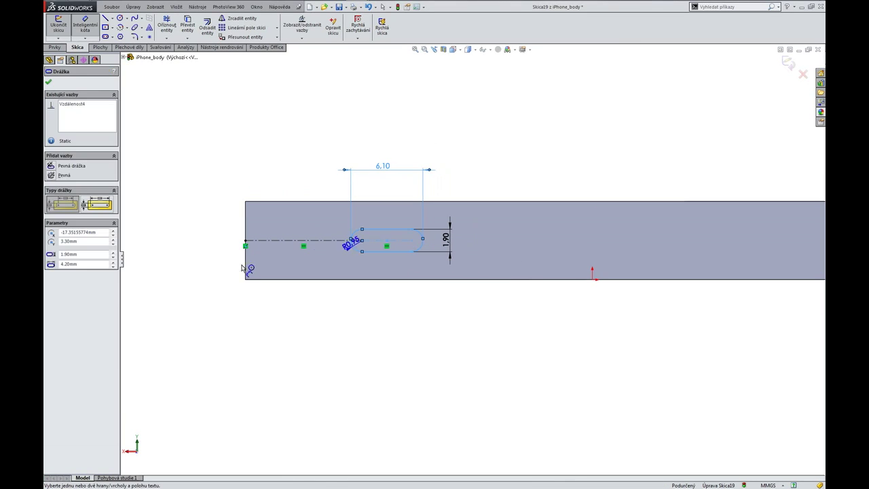
{"action": "left_click", "coordinate": [245, 265]}
{"action": "left_click", "coordinate": [292, 176]}
{"action": "double_click", "coordinate": [292, 172]}
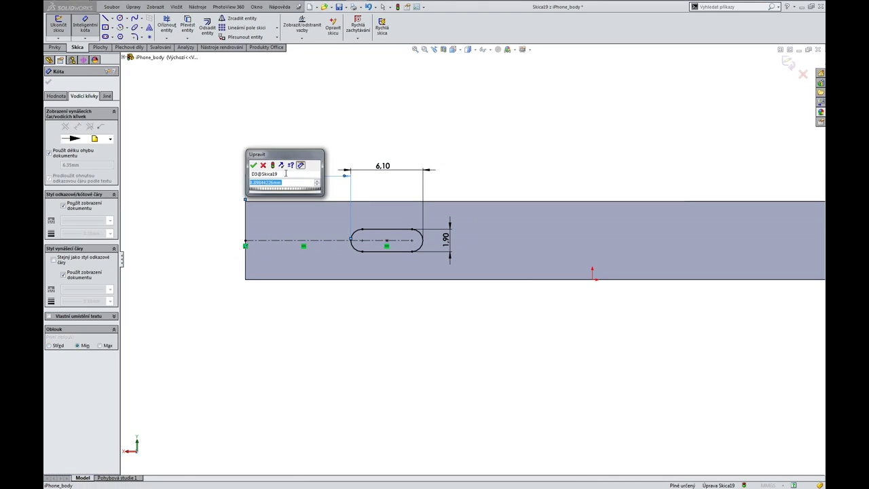
{"action": "type", "text": "12"}
{"action": "key", "text": "Return"}
{"action": "left_click", "coordinate": [503, 162]}
{"action": "key", "text": "ctrl+b"}
{"action": "middle_click_drag", "start_coordinate": [503, 162], "coordinate": [296, 146]}
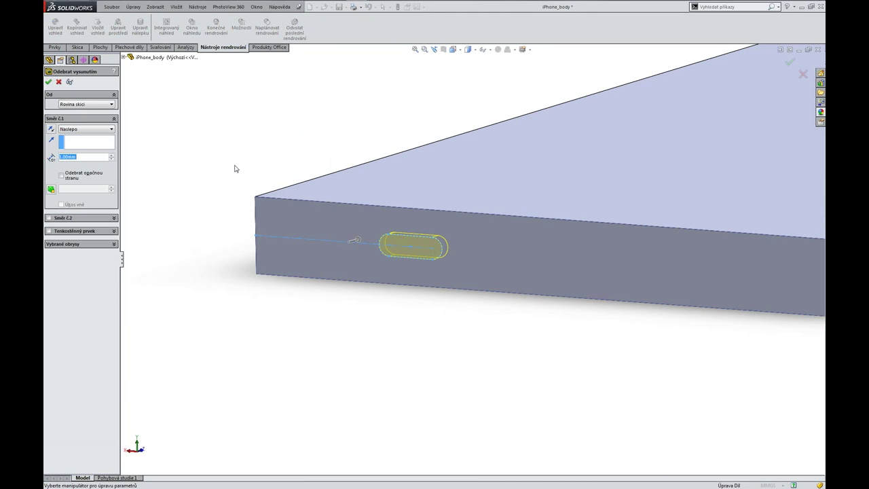
Complete the 1 mm slot cut in the body side and begin filleting the body's corners.
{"action": "key", "text": "Return"}
{"action": "scroll", "coordinate": [540, 189], "scroll_direction": "down", "scroll_amount": 3}
{"action": "scroll", "coordinate": [648, 194], "scroll_direction": "down", "scroll_amount": 2}
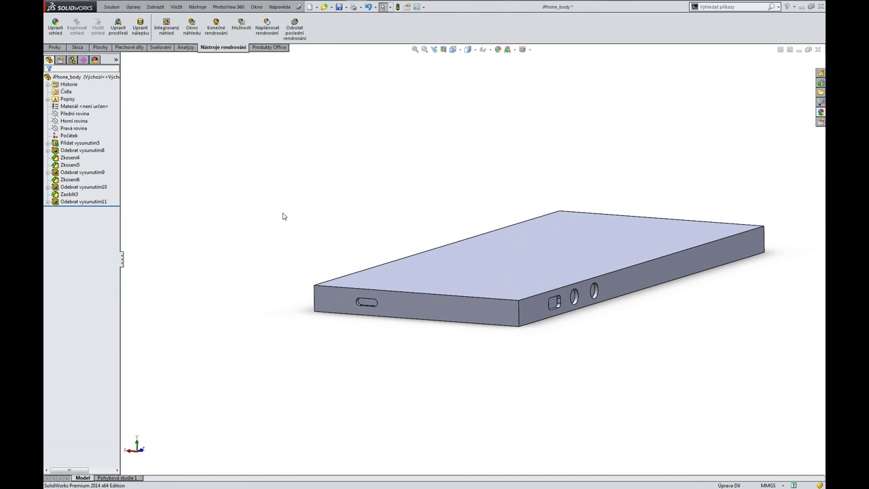
{"action": "right_click_drag", "start_coordinate": [284, 215], "coordinate": [222, 232]}
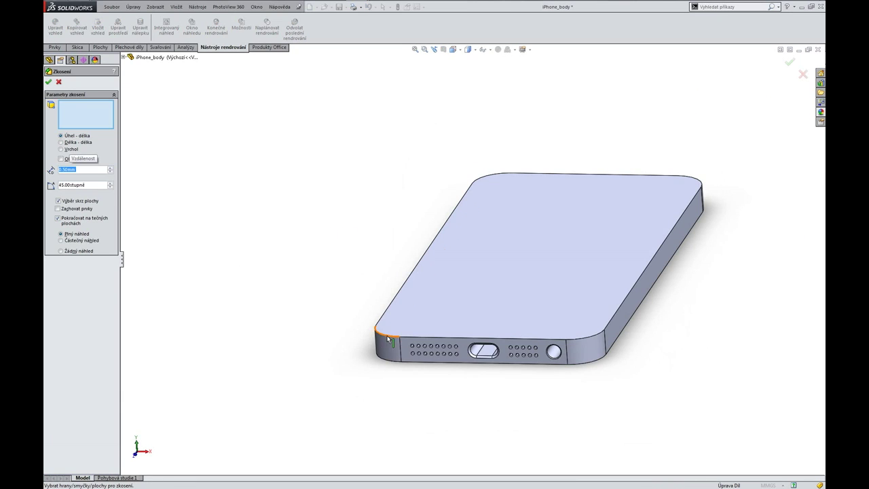
Chamfer the phone's front and back outline edges.
{"action": "left_click", "coordinate": [387, 337]}
{"action": "left_click", "coordinate": [373, 357]}
{"action": "key", "text": "Return"}
{"action": "left_click", "coordinate": [552, 277]}
Sketch on the front face and offset its outline inward by 0.20 mm.
{"action": "left_click", "coordinate": [570, 255]}
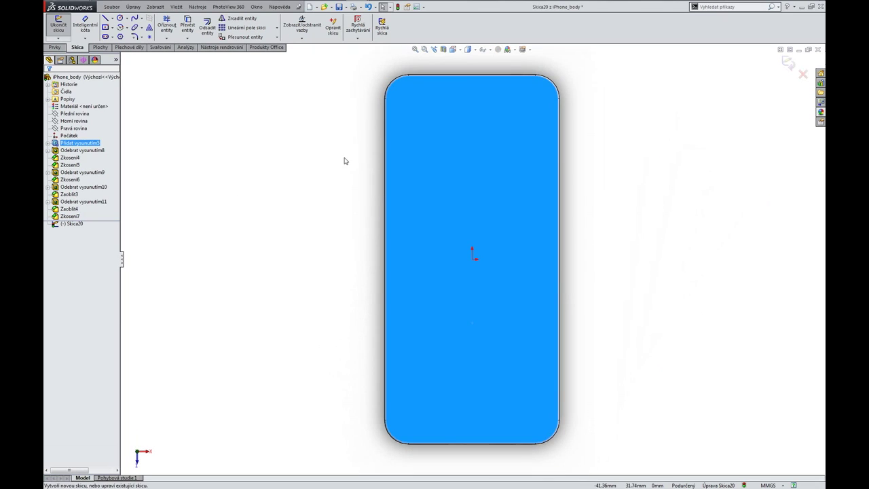
{"action": "left_click", "coordinate": [207, 28]}
{"action": "left_click", "coordinate": [49, 83]}
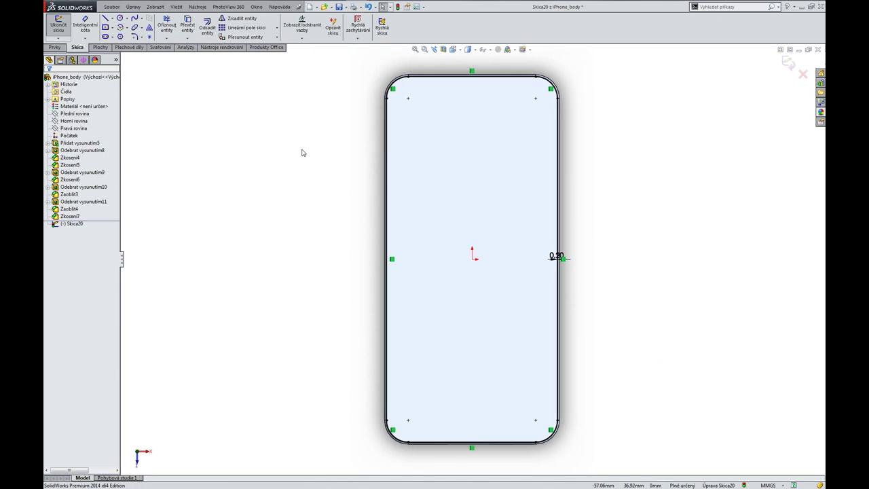
{"action": "scroll", "coordinate": [304, 292], "scroll_direction": "down", "scroll_amount": 3}
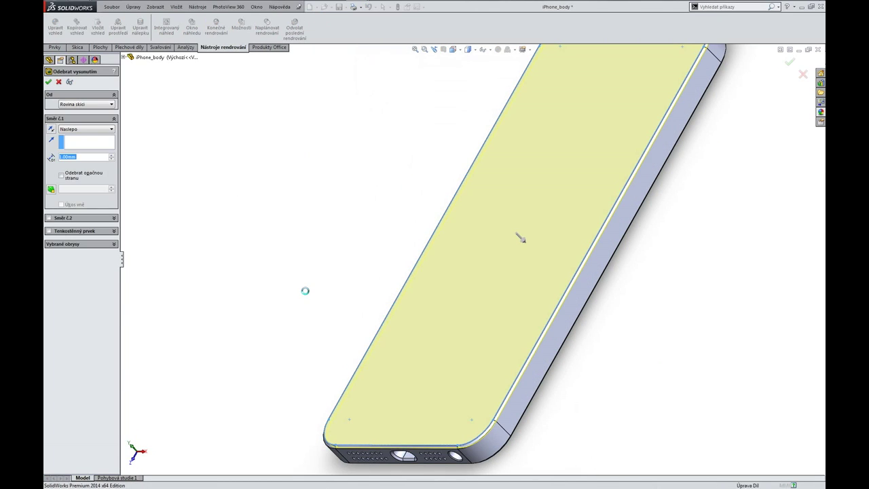
{"action": "scroll", "coordinate": [391, 381], "scroll_direction": "up", "scroll_amount": 3}
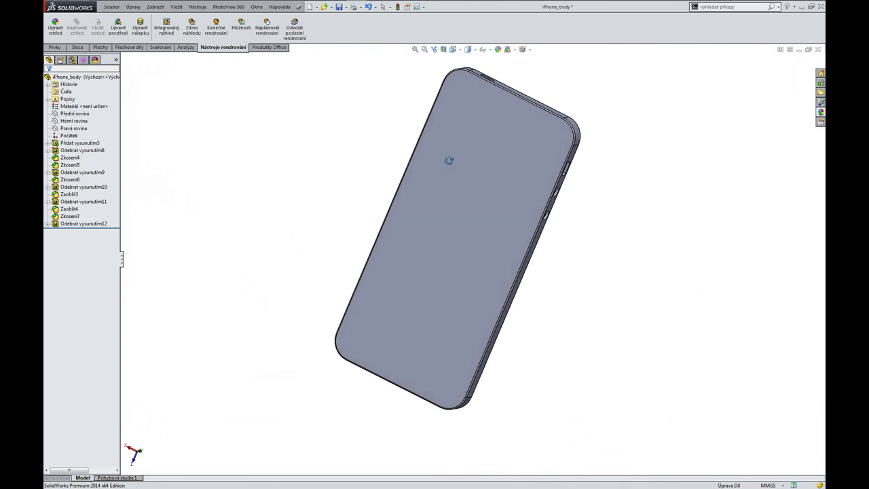
Sketch on the body's flat face with converted edges and a line 13 mm from the top.
{"action": "left_click", "coordinate": [483, 168]}
{"action": "left_click", "coordinate": [483, 159]}
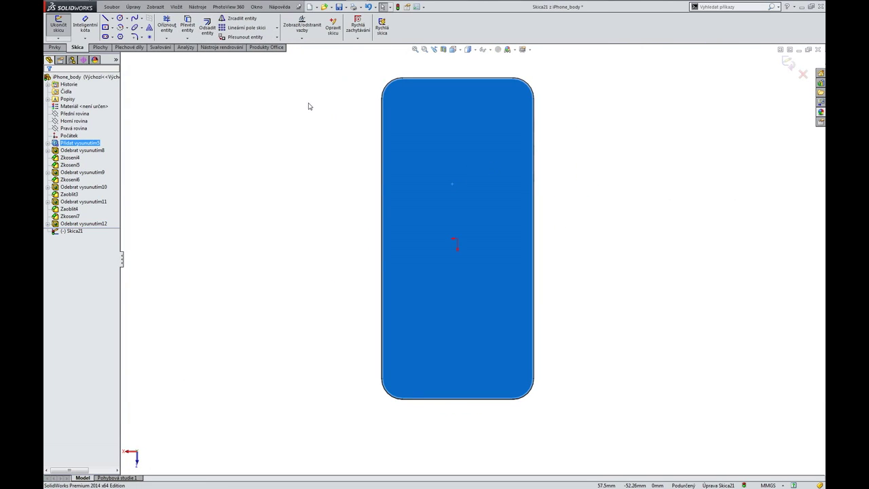
{"action": "scroll", "coordinate": [340, 136], "scroll_direction": "down", "scroll_amount": 2}
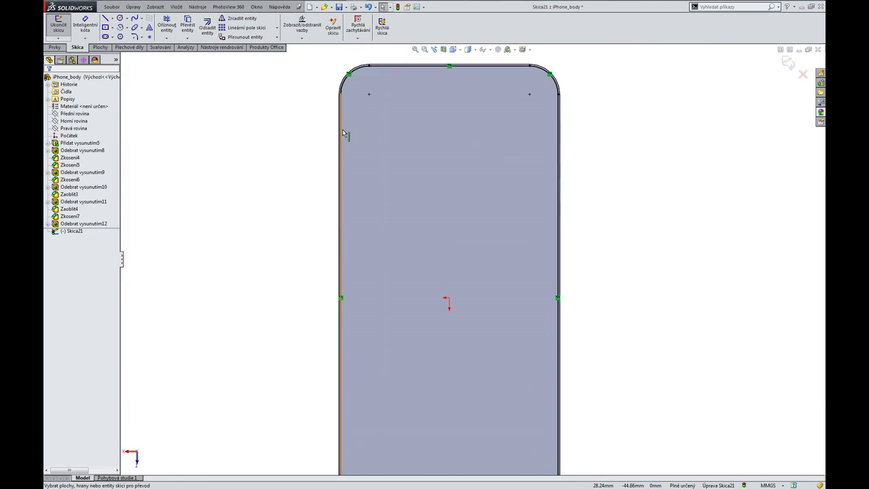
{"action": "left_click", "coordinate": [558, 139]}
{"action": "right_click_drag", "start_coordinate": [589, 127], "coordinate": [597, 116]}
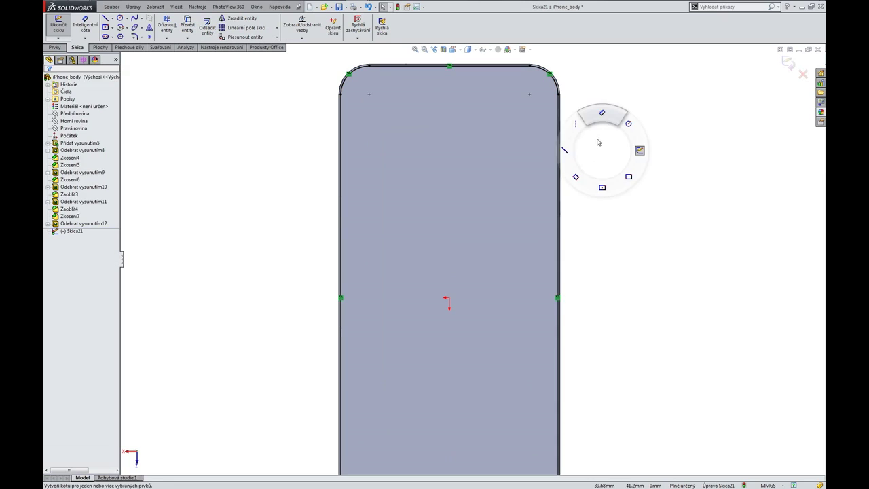
{"action": "left_click", "coordinate": [345, 139]}
{"action": "left_click", "coordinate": [564, 139]}
{"action": "left_click", "coordinate": [473, 139]}
{"action": "left_click", "coordinate": [473, 66]}
{"action": "left_click", "coordinate": [590, 102]}
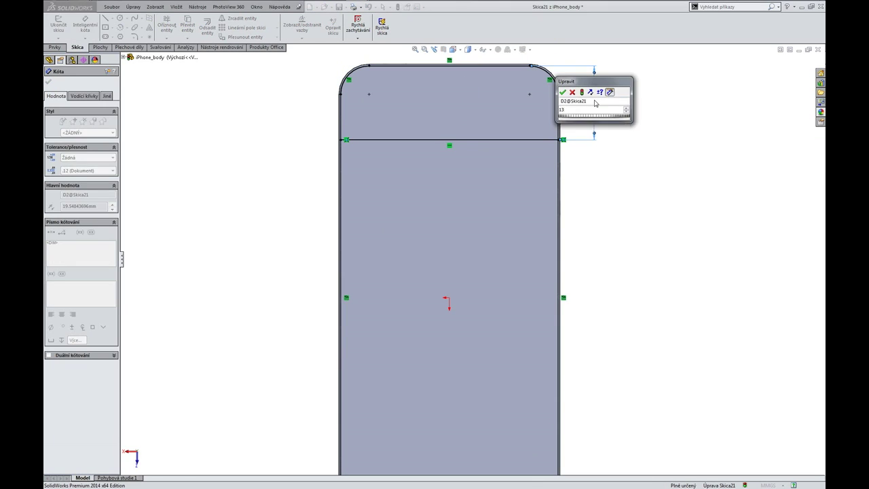
{"action": "type", "text": "13"}
{"action": "key", "text": "Return"}
Add a joining segment and a bottom line dimensioned 13 mm from the bottom edge.
{"action": "right_click_drag", "start_coordinate": [267, 116], "coordinate": [343, 95]}
{"action": "left_click", "coordinate": [558, 114]}
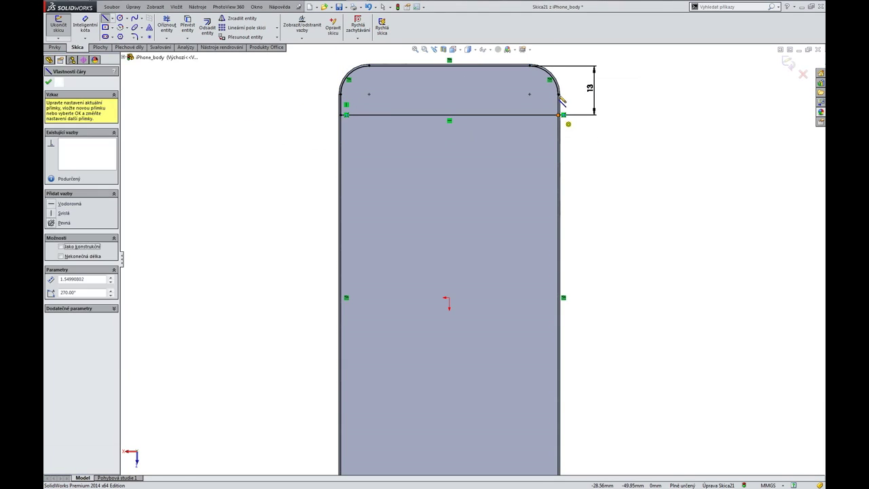
{"action": "left_click", "coordinate": [559, 93]}
{"action": "left_click", "coordinate": [283, 339]}
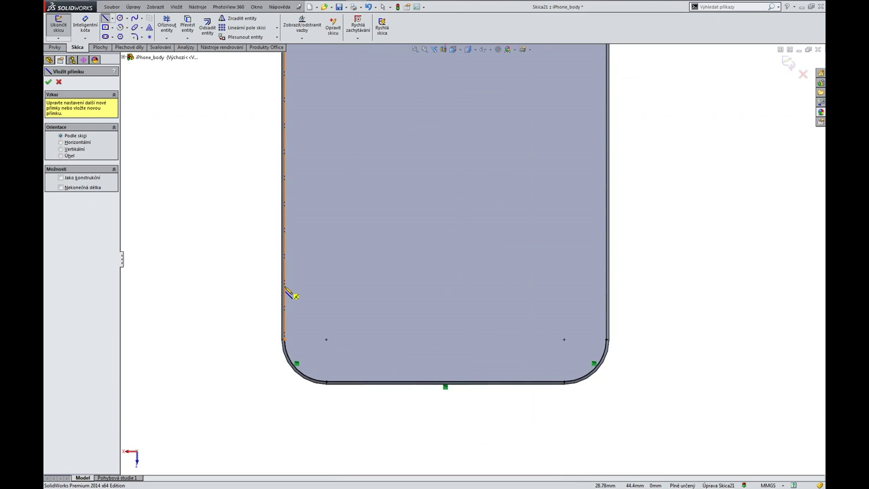
{"action": "left_click", "coordinate": [608, 343]}
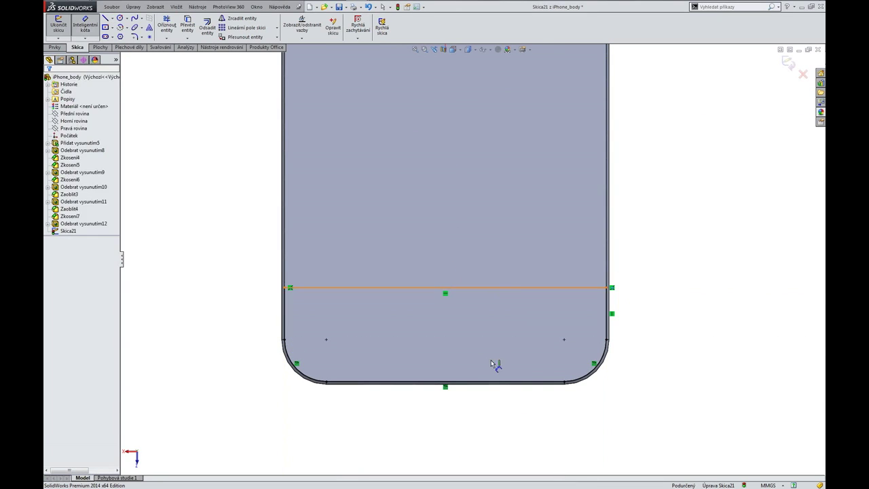
{"action": "left_click", "coordinate": [494, 287]}
{"action": "left_click", "coordinate": [445, 381]}
{"action": "left_click", "coordinate": [640, 344]}
{"action": "type", "text": "13"}
{"action": "key", "text": "Return"}
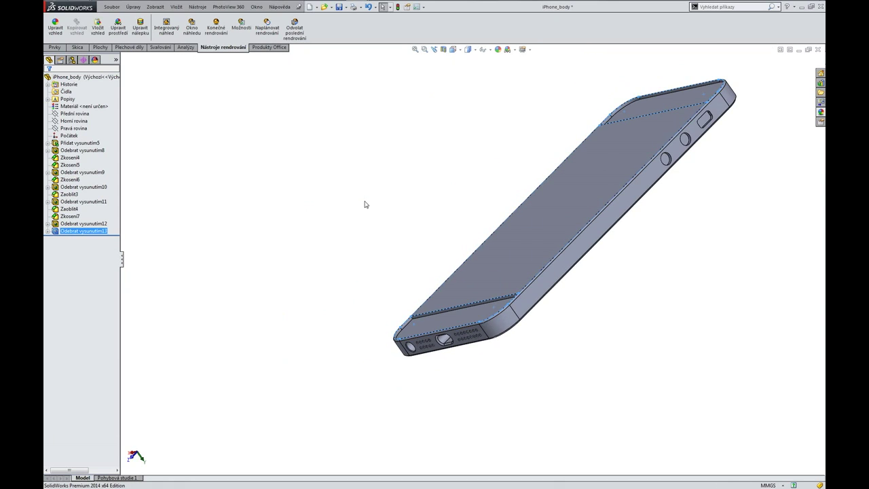
{"action": "mouse_move", "coordinate": [364, 204]}
{"action": "middle_mouse_down"}
{"action": "mouse_move", "coordinate": [359, 145]}
{"action": "mouse_move", "coordinate": [323, 179]}
{"action": "middle_mouse_up"}
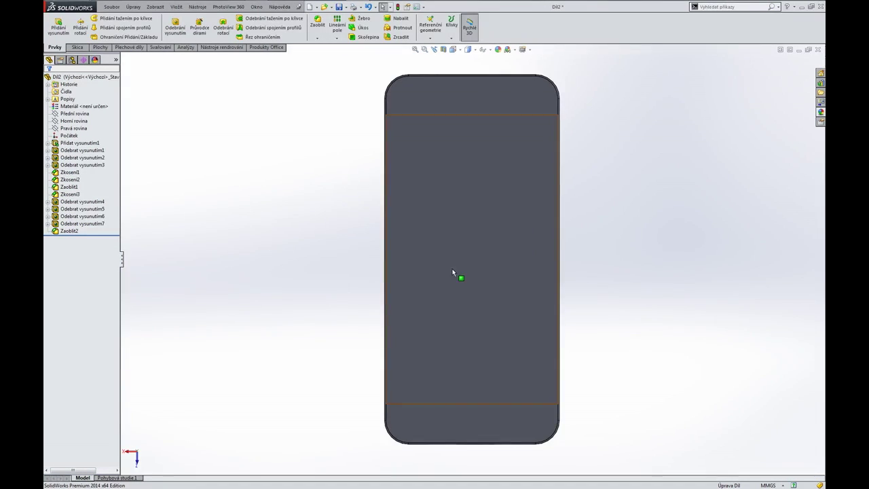
Insert the Apple_gray_logo image as a sketch picture.
{"action": "left_click", "coordinate": [180, 8]}
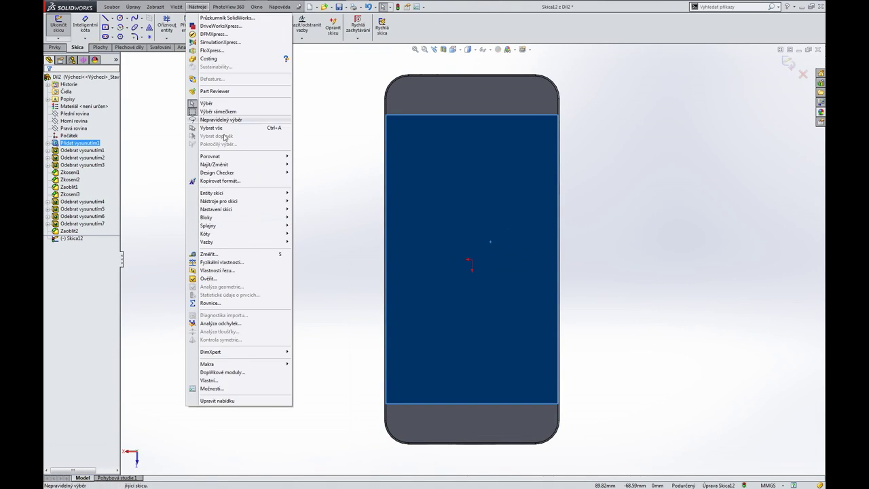
{"action": "left_click", "coordinate": [340, 453]}
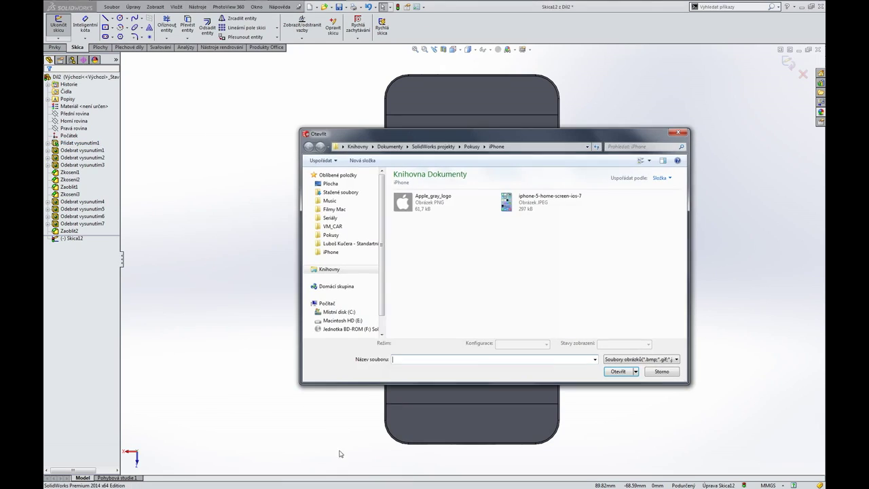
{"action": "left_click", "coordinate": [407, 209]}
{"action": "left_click", "coordinate": [616, 371]}
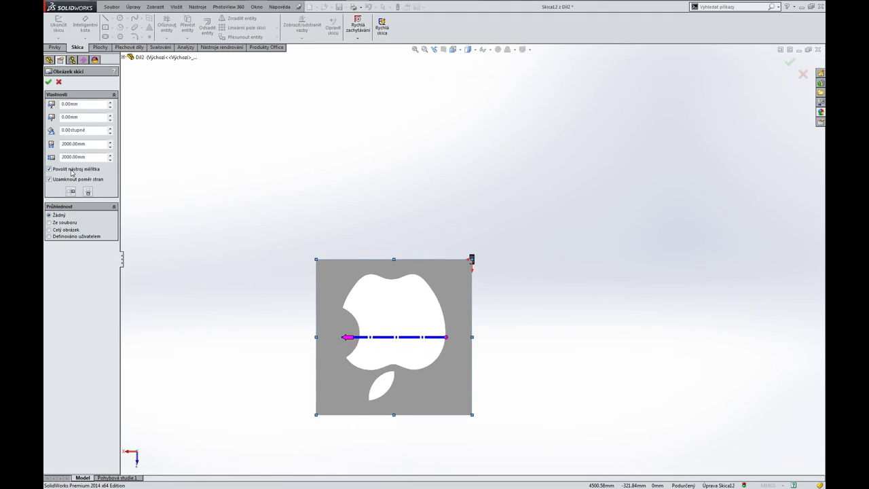
Shrink the logo picture to about 30 mm and confirm its placement.
{"action": "left_click", "coordinate": [71, 170]}
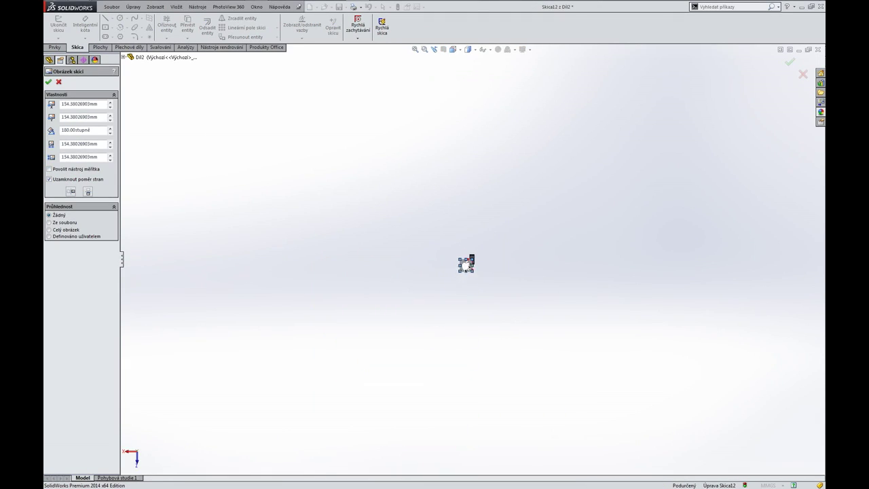
{"action": "scroll", "coordinate": [469, 260], "scroll_direction": "down", "scroll_amount": 10}
{"action": "scroll", "coordinate": [454, 258], "scroll_direction": "down", "scroll_amount": 1}
{"action": "mouse_move", "coordinate": [295, 436]}
{"action": "left_mouse_down"}
{"action": "mouse_move", "coordinate": [398, 335]}
{"action": "mouse_move", "coordinate": [452, 249]}
{"action": "mouse_move", "coordinate": [462, 250]}
{"action": "left_mouse_up"}
{"action": "scroll", "coordinate": [469, 242], "scroll_direction": "down", "scroll_amount": 5}
{"action": "key", "text": "Return"}
{"action": "scroll", "coordinate": [466, 252], "scroll_direction": "down", "scroll_amount": 3}
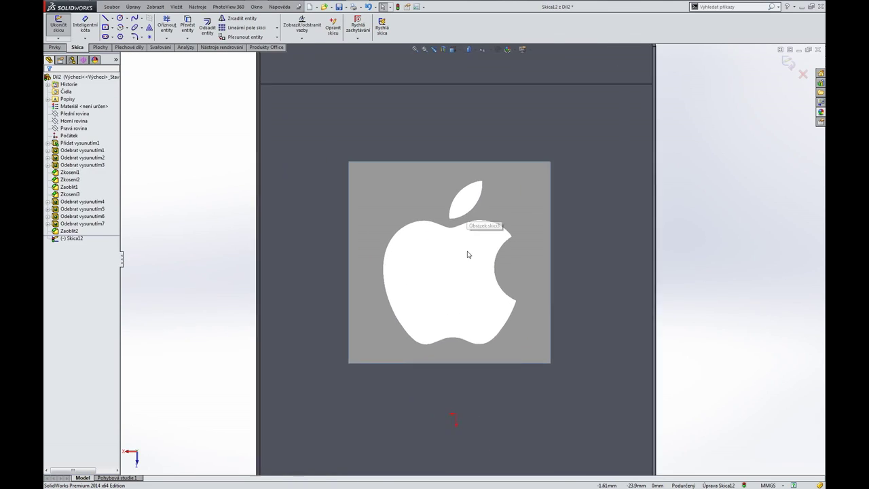
{"action": "scroll", "coordinate": [461, 258], "scroll_direction": "down", "scroll_amount": 4}
Trace the apple body with a spline and smooth its curve along the bottom and top left.
{"action": "left_click", "coordinate": [568, 218]}
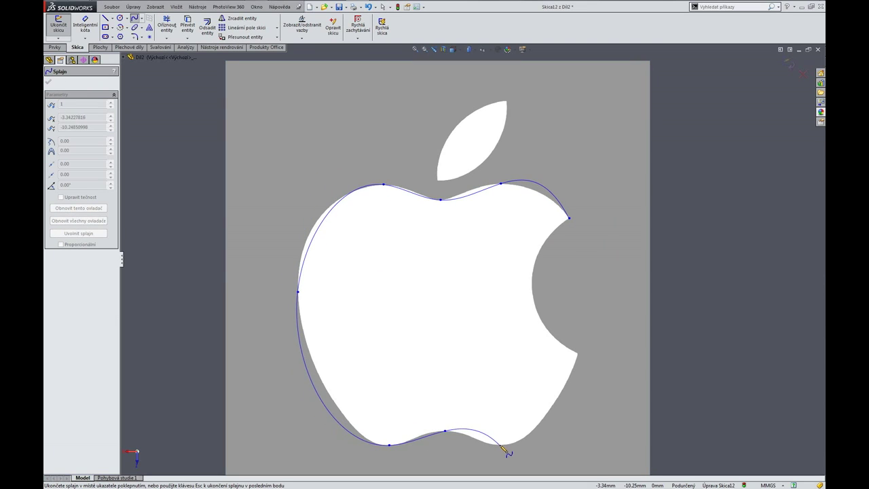
{"action": "double_click", "coordinate": [579, 355]}
{"action": "left_click", "coordinate": [516, 449]}
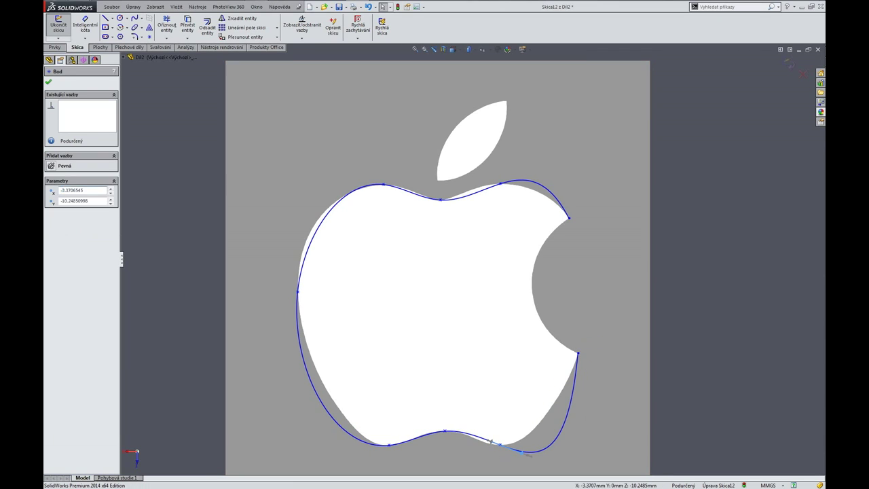
{"action": "left_click", "coordinate": [454, 432]}
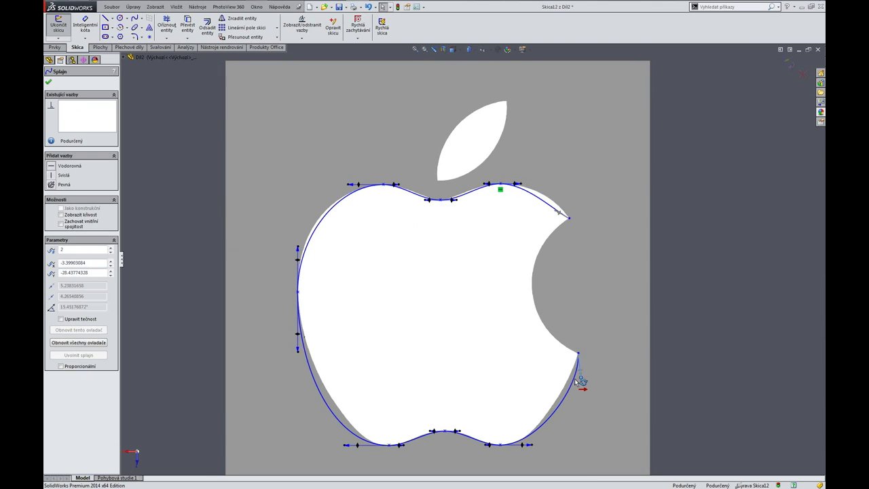
{"action": "left_click", "coordinate": [576, 380]}
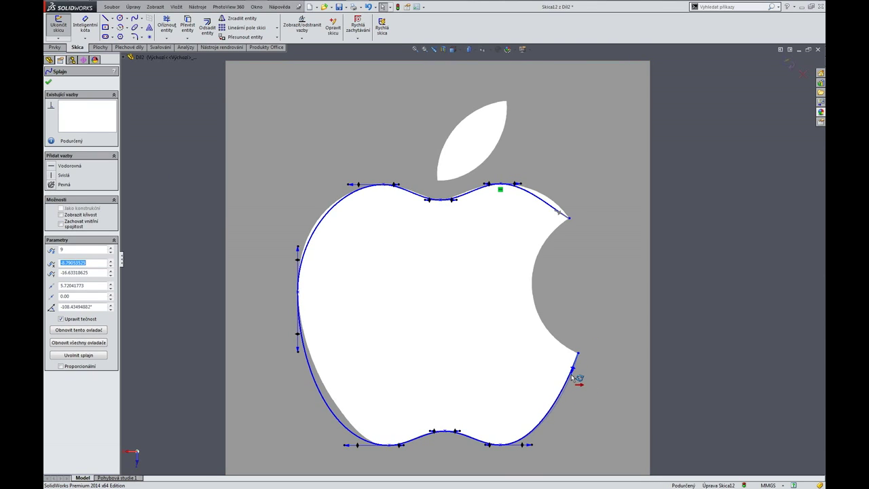
{"action": "left_click_drag", "start_coordinate": [345, 446], "coordinate": [360, 445]}
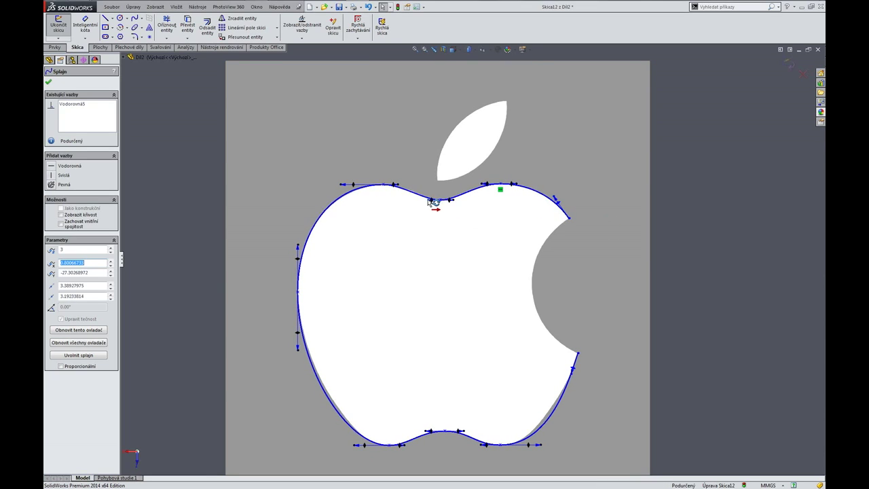
{"action": "left_click_drag", "start_coordinate": [403, 185], "coordinate": [407, 186]}
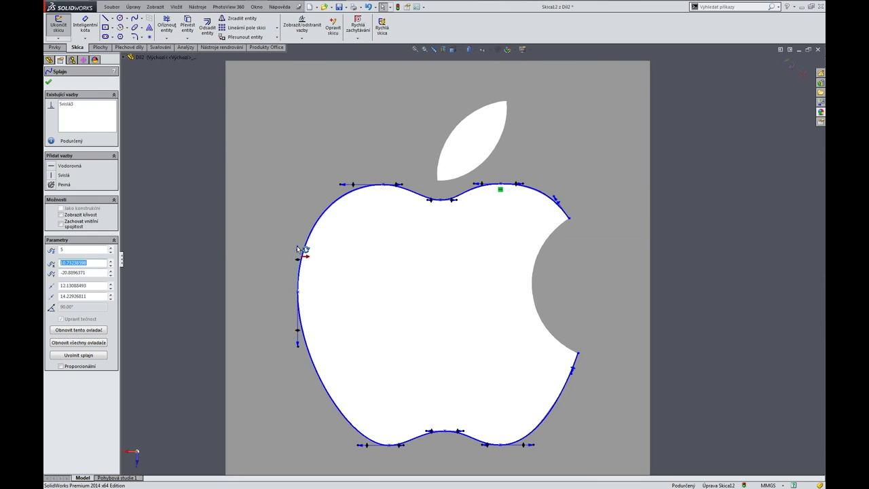
{"action": "scroll", "coordinate": [411, 137], "scroll_direction": "down", "scroll_amount": 1}
Draw the leaf's upper and lower edge splines, adjust their end points, and exit the sketch.
{"action": "key", "text": "s"}
{"action": "left_click", "coordinate": [400, 146]}
{"action": "left_click", "coordinate": [524, 113]}
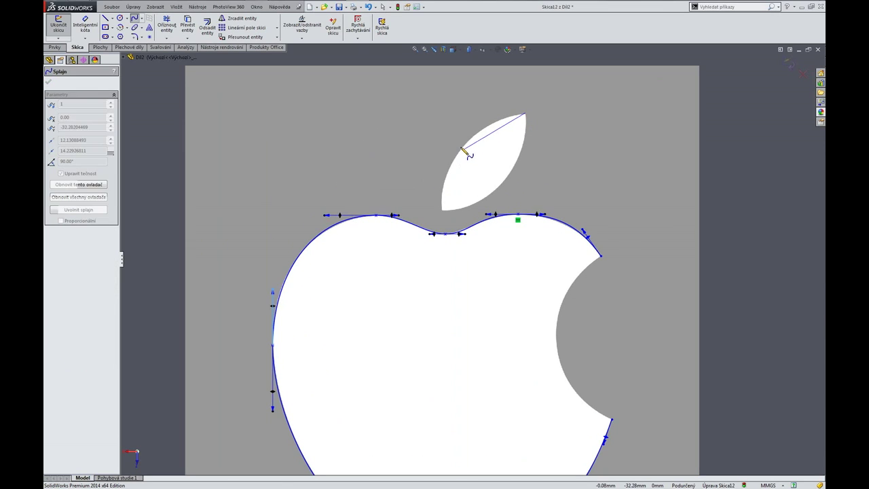
{"action": "double_click", "coordinate": [442, 210]}
{"action": "key", "text": "s"}
{"action": "left_click", "coordinate": [419, 173]}
{"action": "left_click", "coordinate": [442, 209]}
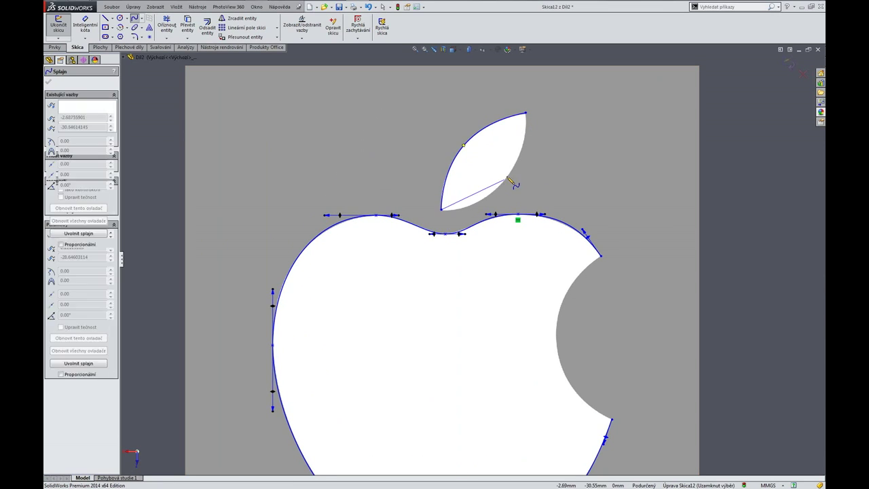
{"action": "left_click", "coordinate": [509, 173]}
{"action": "double_click", "coordinate": [526, 114]}
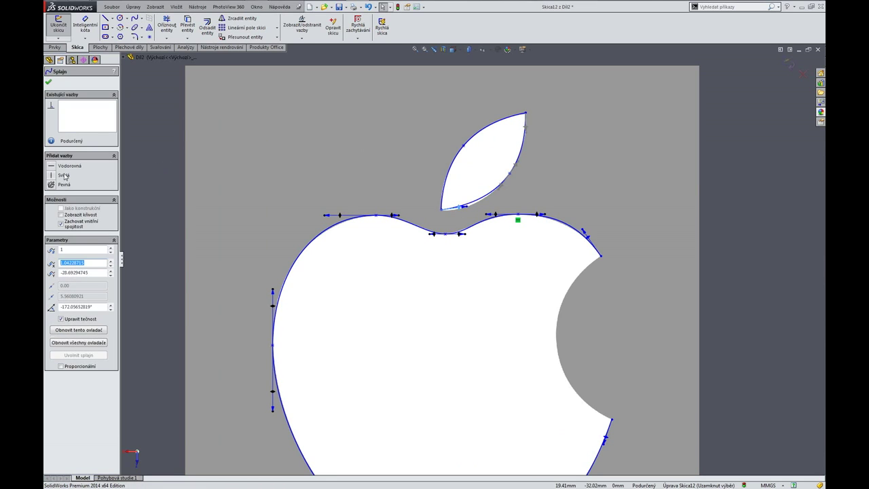
{"action": "left_click", "coordinate": [444, 205]}
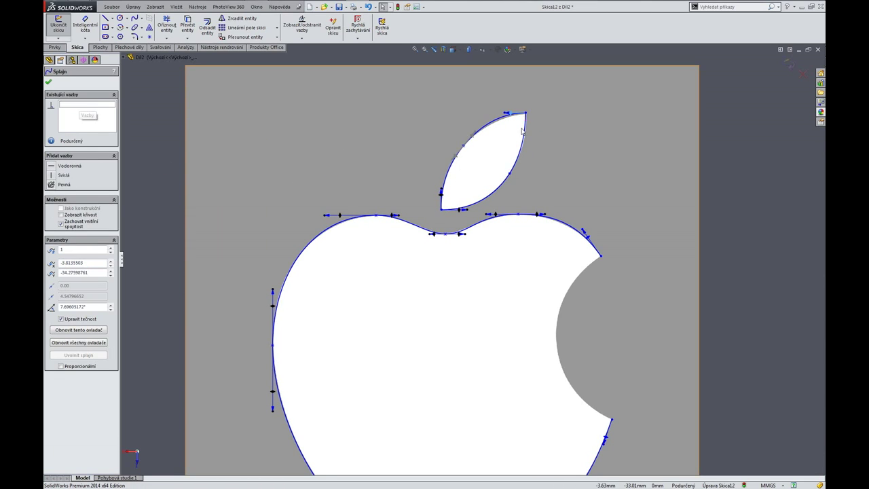
{"action": "left_click", "coordinate": [525, 113]}
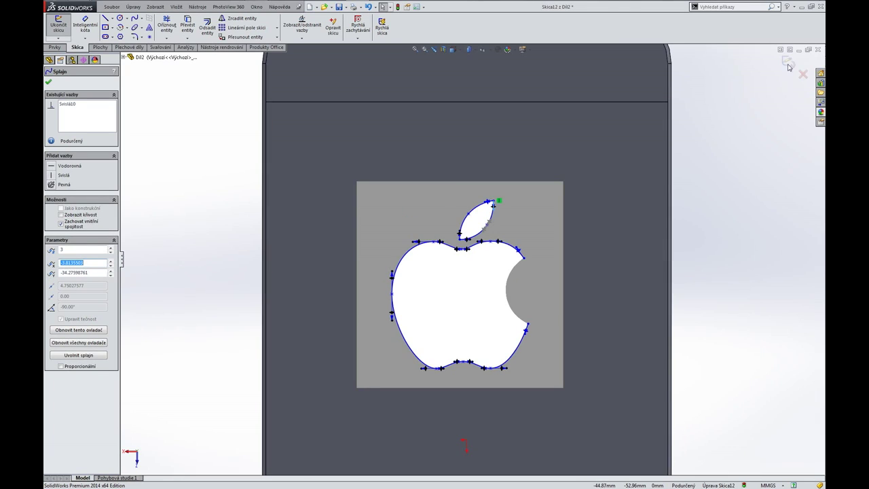
{"action": "left_click", "coordinate": [788, 63]}
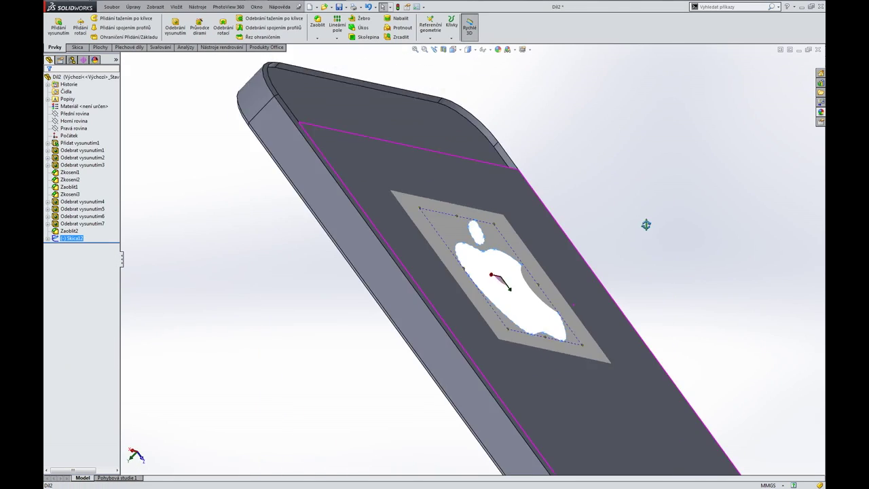
Cancel the failed extrusion and add a spline closing the bite gap in the apple sketch.
{"action": "right_click_drag", "start_coordinate": [238, 351], "coordinate": [242, 299]}
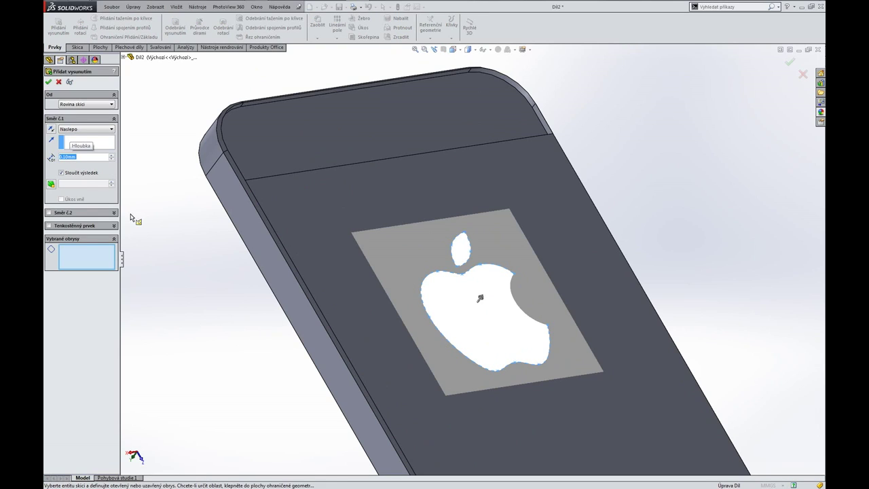
{"action": "key", "text": "Return"}
{"action": "left_click", "coordinate": [488, 256]}
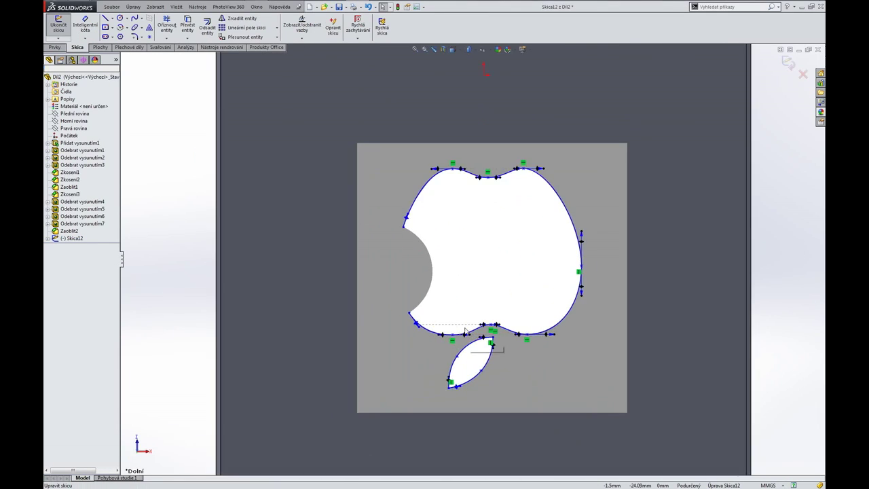
{"action": "scroll", "coordinate": [440, 302], "scroll_direction": "down", "scroll_amount": 5}
{"action": "key", "text": "s"}
{"action": "left_click", "coordinate": [337, 298]}
{"action": "left_click", "coordinate": [358, 138]}
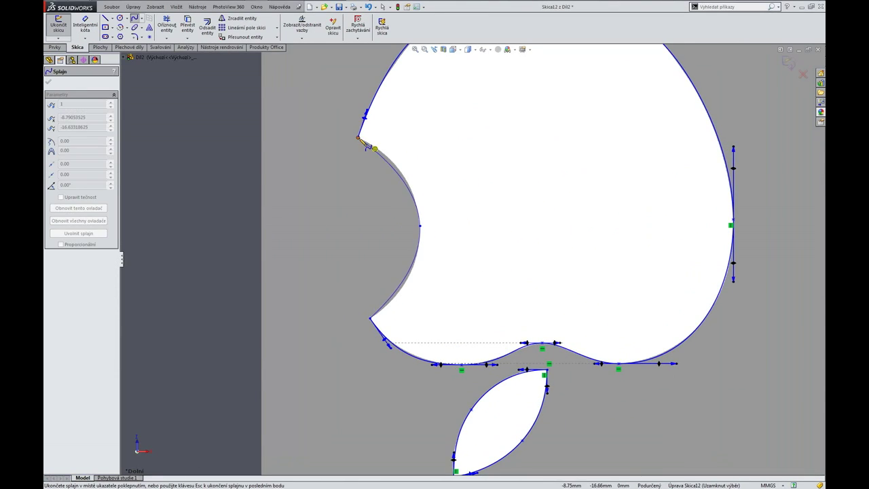
{"action": "key", "text": "Escape"}
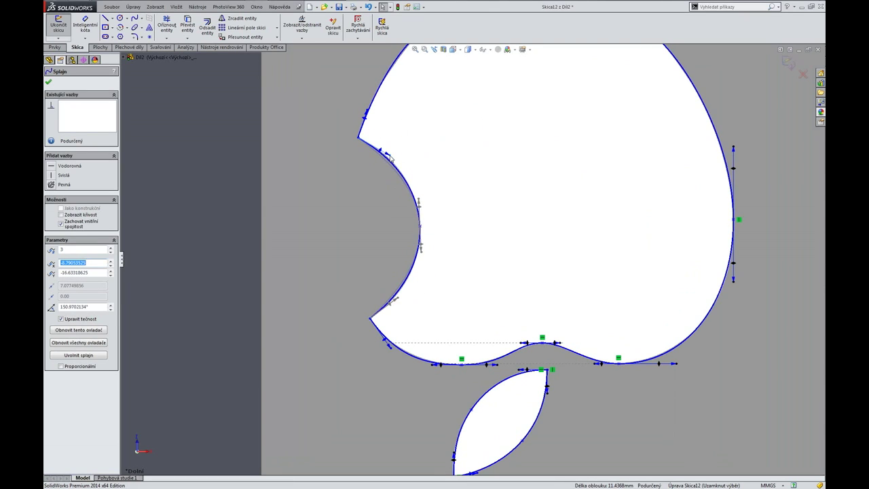
Extrude the apple sketch 0.10 mm as a raised logo, then view the back face head-on.
{"action": "key", "text": "ctrl+b"}
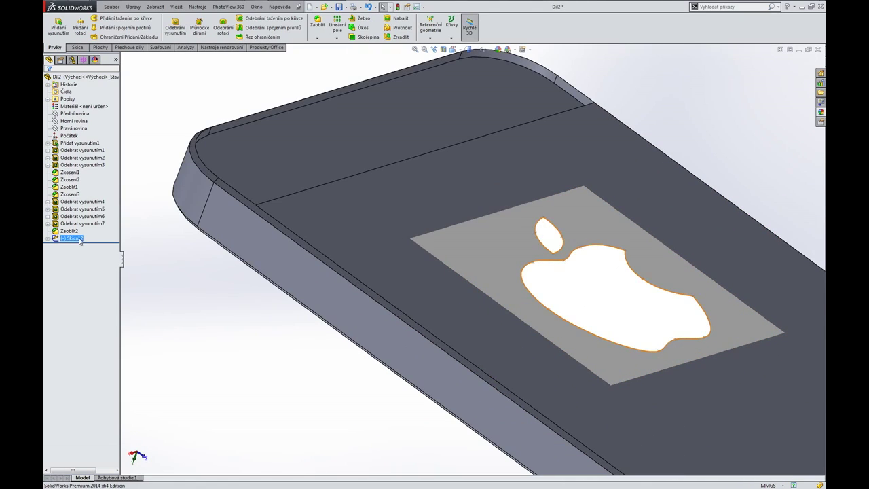
{"action": "key", "text": "s"}
{"action": "left_click", "coordinate": [204, 281]}
{"action": "key", "text": "Return"}
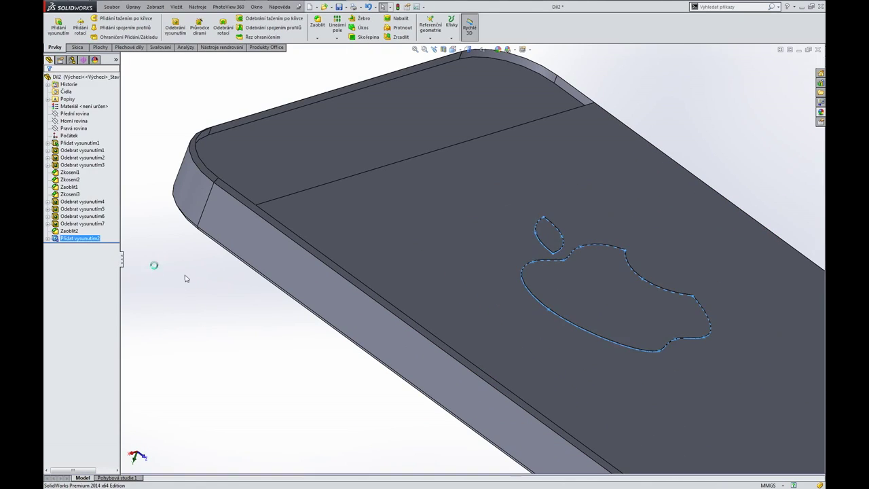
{"action": "key", "text": "f"}
{"action": "left_click", "coordinate": [544, 371]}
{"action": "key", "text": "ctrl+8"}
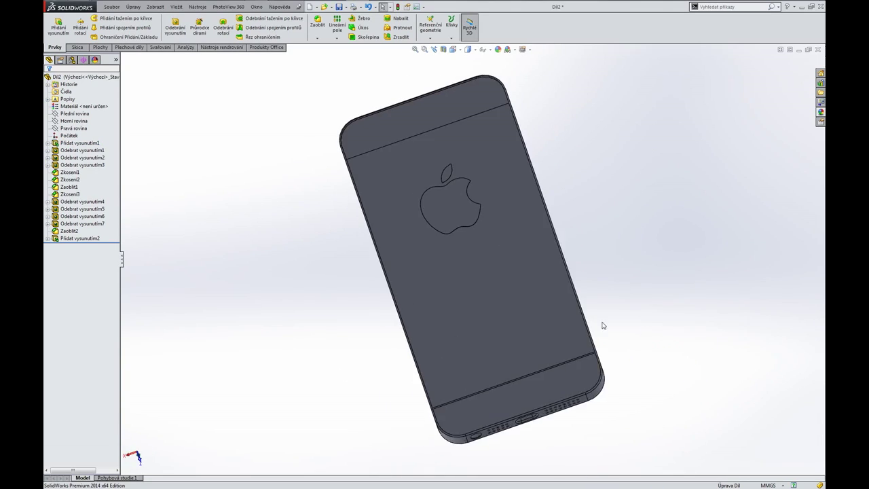
Sketch a line across the back face and place 26-point 'iPhone' text along it.
{"action": "left_click", "coordinate": [524, 335]}
{"action": "key", "text": "l"}
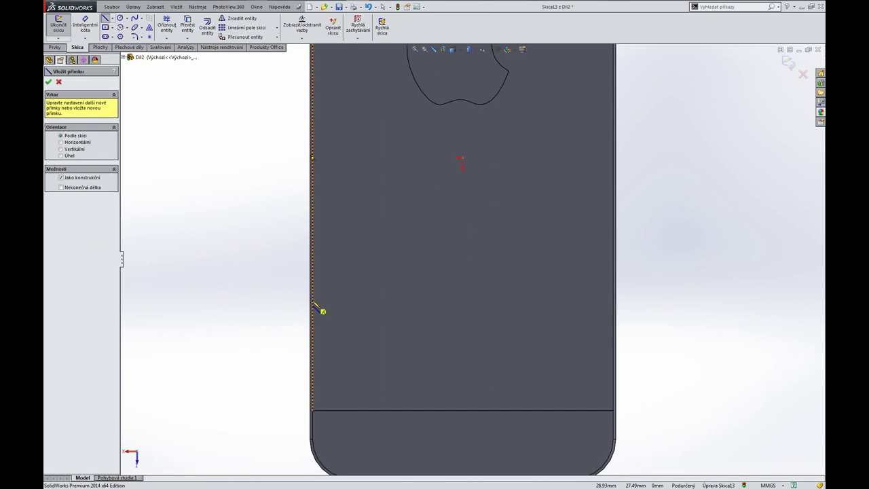
{"action": "left_click", "coordinate": [313, 296]}
{"action": "left_click", "coordinate": [619, 297]}
{"action": "key", "text": "Escape"}
{"action": "type", "text": "iPhone"}
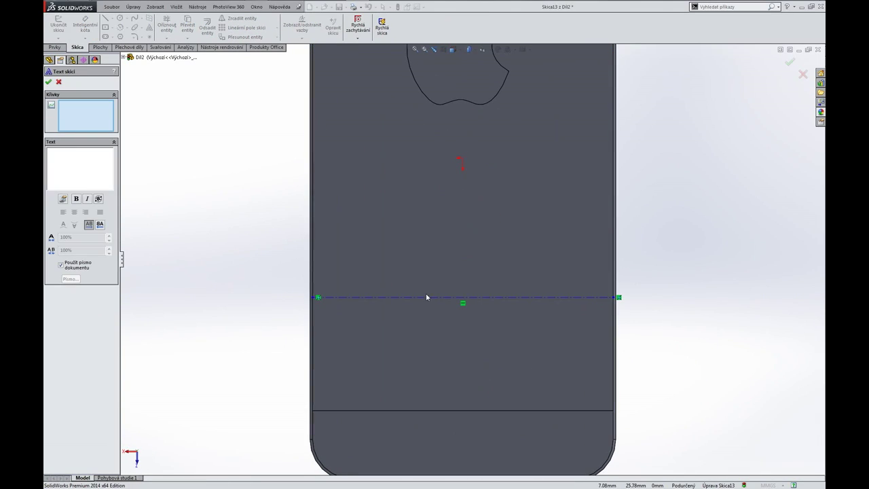
{"action": "left_click", "coordinate": [61, 264]}
{"action": "left_click", "coordinate": [70, 278]}
{"action": "left_click", "coordinate": [479, 238]}
{"action": "left_click_drag", "start_coordinate": [482, 196], "coordinate": [349, 161]}
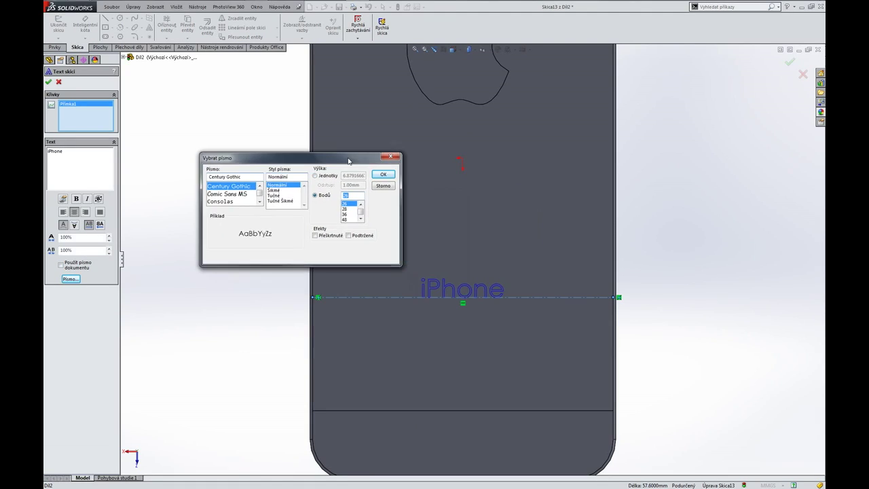
{"action": "left_click", "coordinate": [384, 175]}
{"action": "left_click", "coordinate": [71, 278]}
{"action": "left_click", "coordinate": [518, 214]}
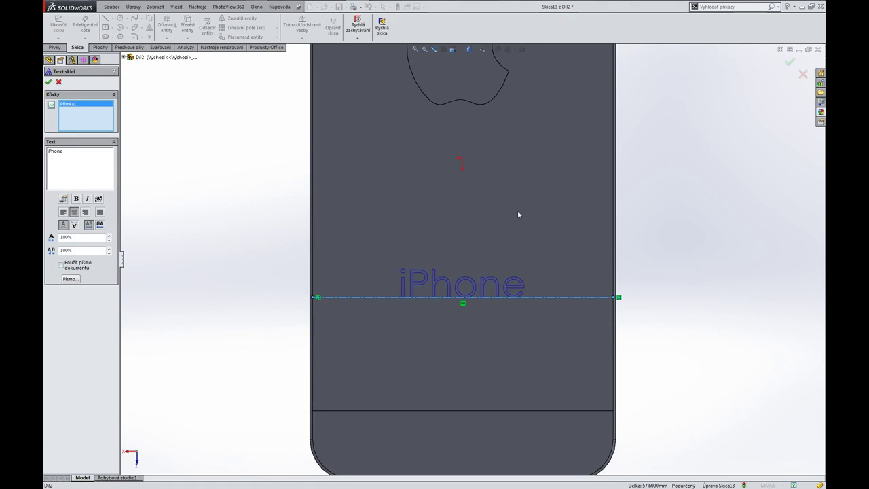
{"action": "left_click", "coordinate": [49, 82]}
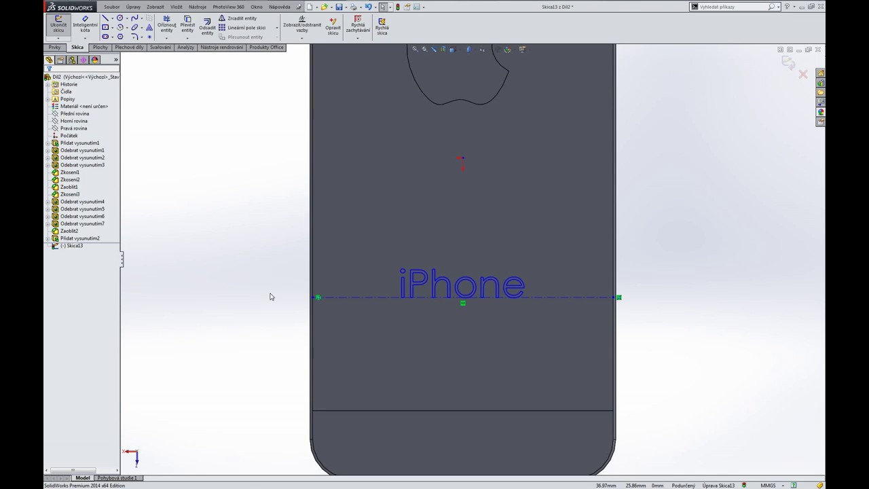
Add a 3.50 mm 'Designed by Apple…' text line on a centerline and extrude the lettering 0.10 mm.
{"action": "key", "text": "Return"}
{"action": "left_click", "coordinate": [318, 364]}
{"action": "left_click", "coordinate": [617, 364]}
{"action": "key", "text": "Escape"}
{"action": "key", "text": "Return"}
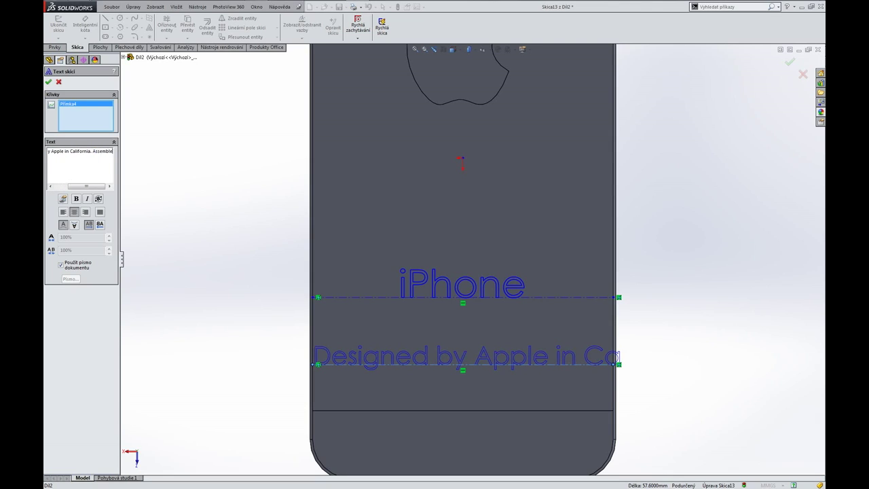
{"action": "left_click", "coordinate": [60, 264]}
{"action": "left_click", "coordinate": [70, 278]}
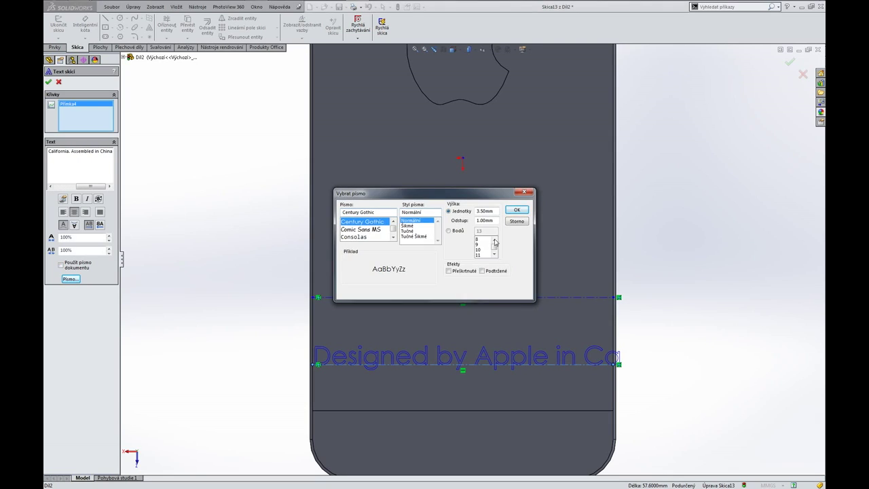
{"action": "left_click", "coordinate": [516, 209]}
{"action": "left_click", "coordinate": [71, 278]}
{"action": "left_click", "coordinate": [516, 209]}
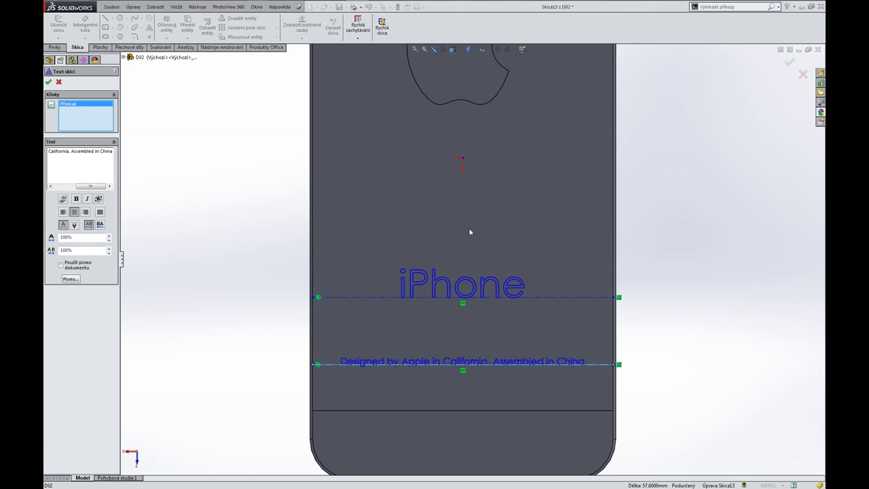
{"action": "left_click", "coordinate": [790, 64]}
{"action": "left_click", "coordinate": [790, 64]}
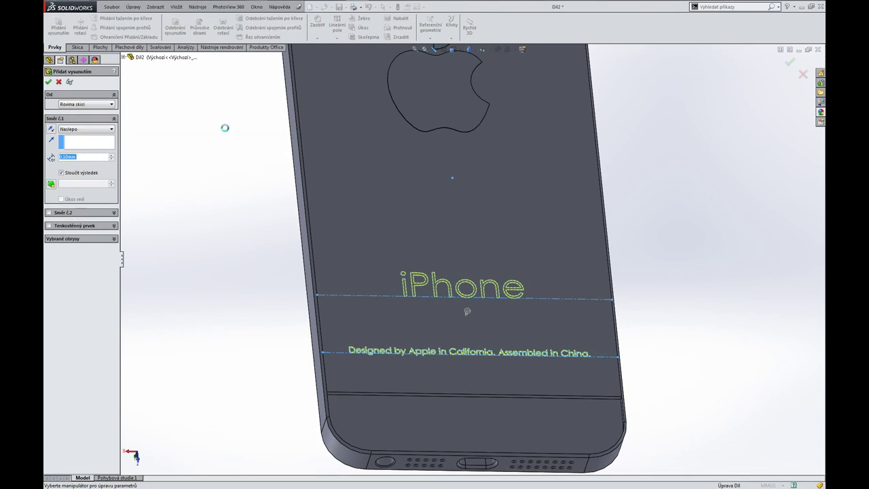
{"action": "key", "text": "Return"}
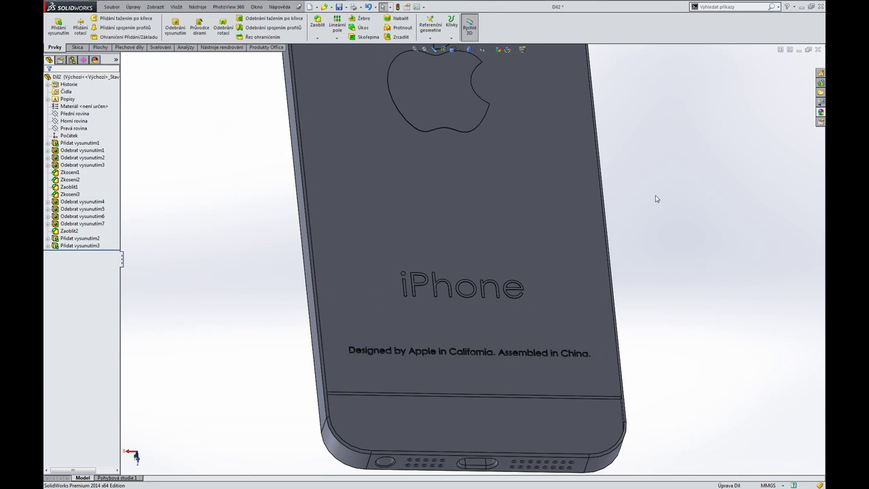
Apply the wrinkled aluminium (zvrásněný hliník) finish to the entire phone body.
{"action": "key", "text": "f"}
{"action": "left_click", "coordinate": [95, 59]}
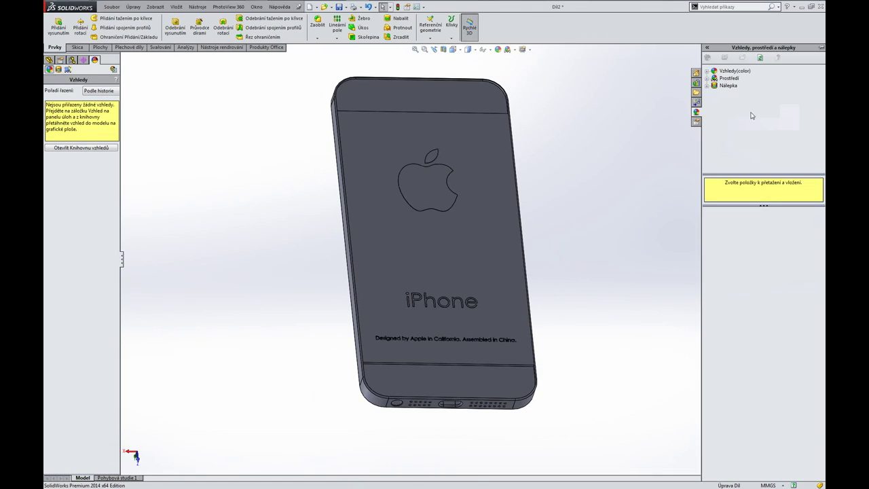
{"action": "left_click", "coordinate": [715, 85]}
{"action": "left_click", "coordinate": [740, 93]}
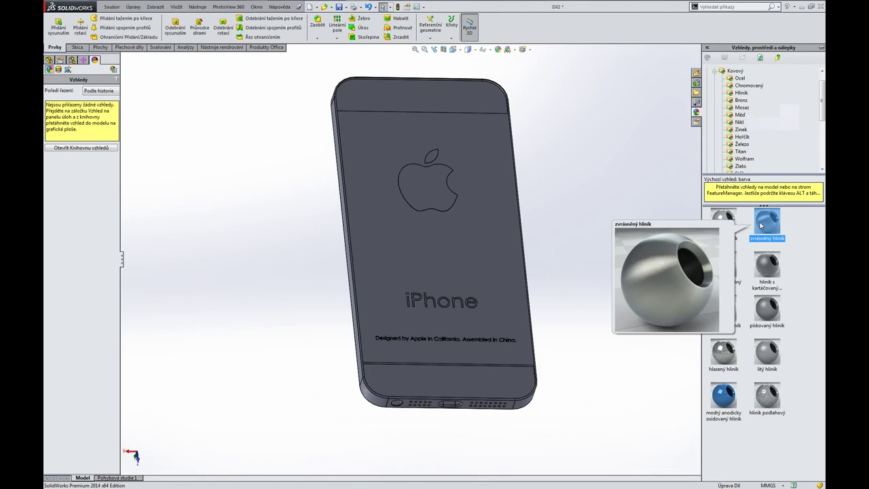
{"action": "left_click_drag", "start_coordinate": [767, 221], "coordinate": [512, 205]}
{"action": "left_click", "coordinate": [575, 215]}
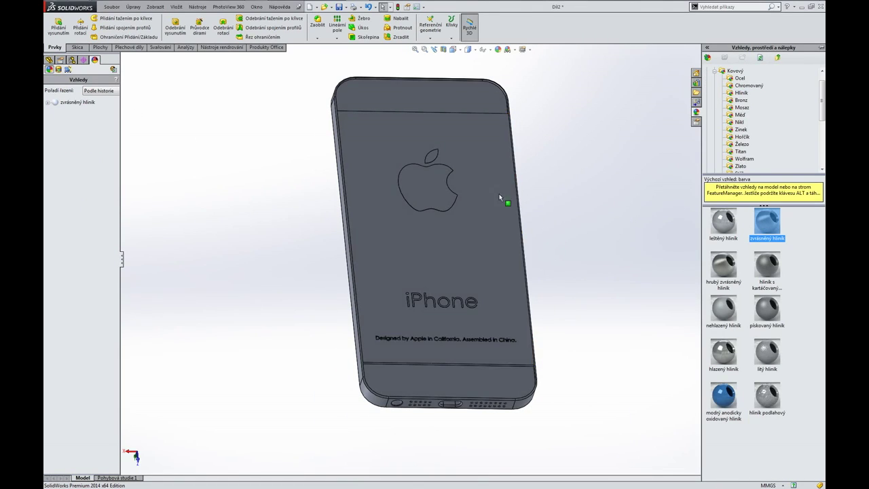
{"action": "scroll", "coordinate": [466, 368], "scroll_direction": "down", "scroll_amount": 5}
Select the bottom chamfer face, bottom face and Zkosení1 chamfer faces for a new appearance.
{"action": "left_click", "coordinate": [466, 364]}
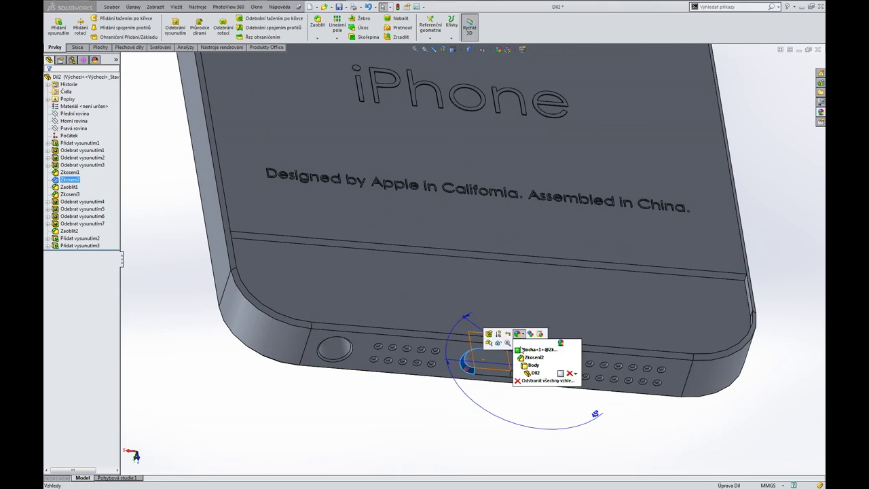
{"action": "left_click", "coordinate": [521, 349]}
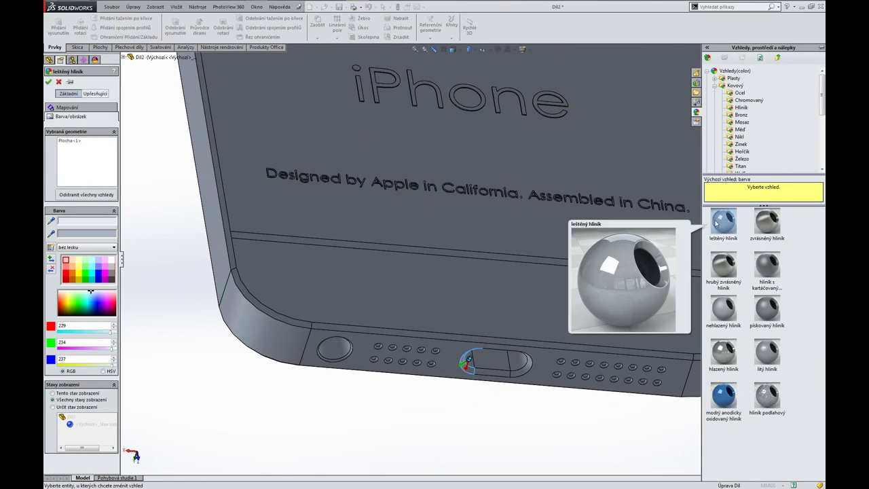
{"action": "scroll", "coordinate": [504, 370], "scroll_direction": "down", "scroll_amount": 3}
{"action": "scroll", "coordinate": [508, 313], "scroll_direction": "down", "scroll_amount": 2}
{"action": "left_click", "coordinate": [416, 316]}
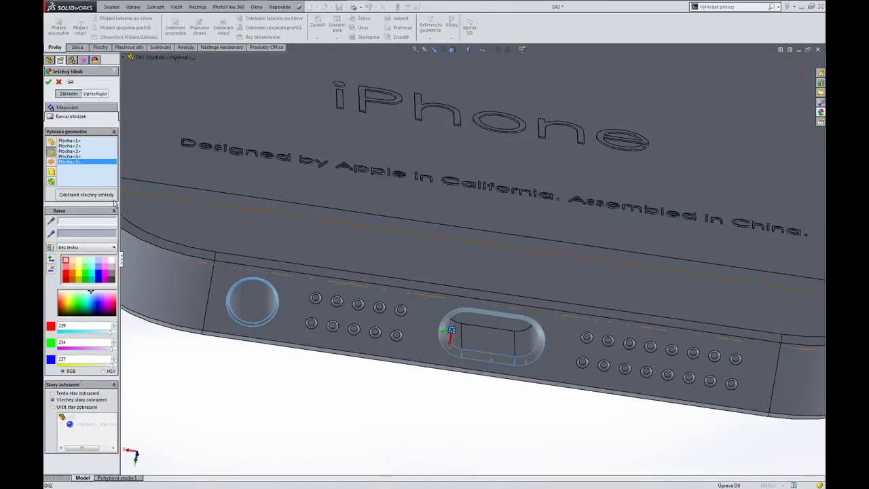
{"action": "left_click", "coordinate": [131, 57]}
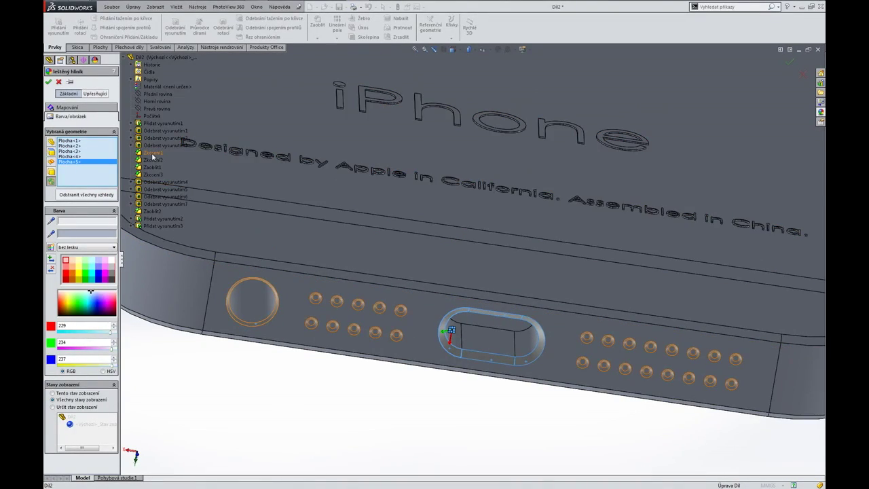
{"action": "left_click", "coordinate": [148, 155]}
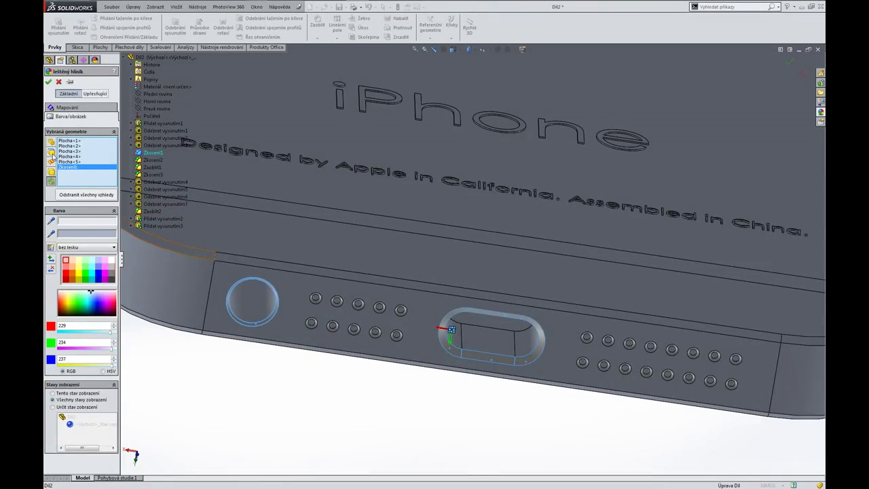
Add the bottom speaker holes and confirm the polished aluminium (leštěný hliník) finish.
{"action": "left_click", "coordinate": [332, 326]}
{"action": "left_click", "coordinate": [353, 329]}
{"action": "left_click", "coordinate": [357, 304]}
{"action": "left_click", "coordinate": [379, 307]}
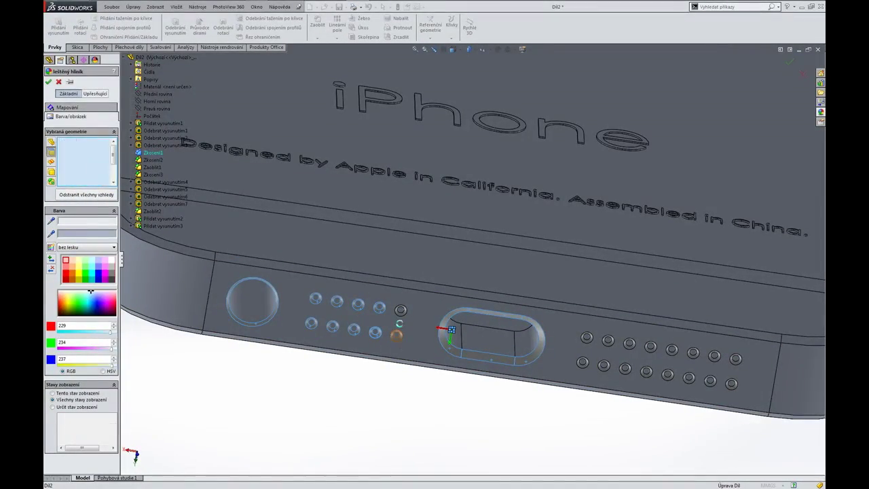
{"action": "left_click", "coordinate": [586, 337]}
{"action": "left_click", "coordinate": [582, 363]}
{"action": "left_click", "coordinate": [624, 369]}
{"action": "left_click", "coordinate": [646, 371]}
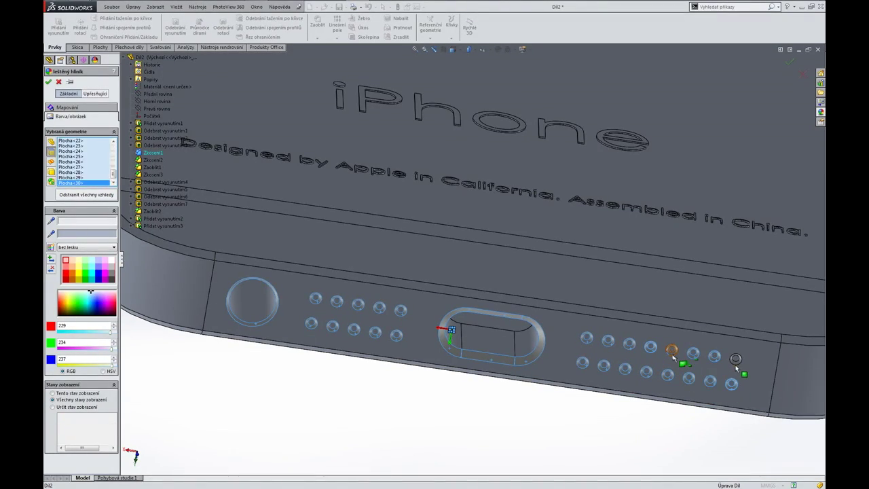
{"action": "scroll", "coordinate": [552, 347], "scroll_direction": "up", "scroll_amount": 3}
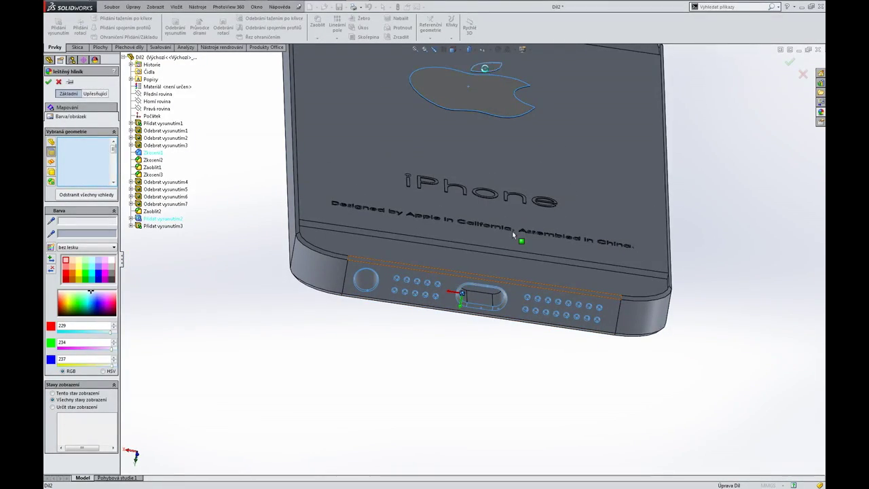
{"action": "scroll", "coordinate": [512, 231], "scroll_direction": "down", "scroll_amount": 5}
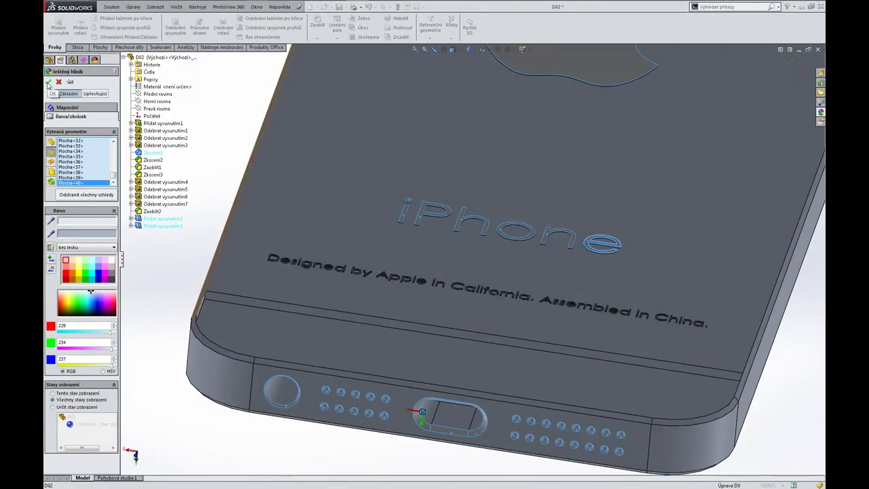
{"action": "key", "text": "Return"}
{"action": "scroll", "coordinate": [291, 217], "scroll_direction": "up", "scroll_amount": 5}
{"action": "scroll", "coordinate": [280, 255], "scroll_direction": "down", "scroll_amount": 2}
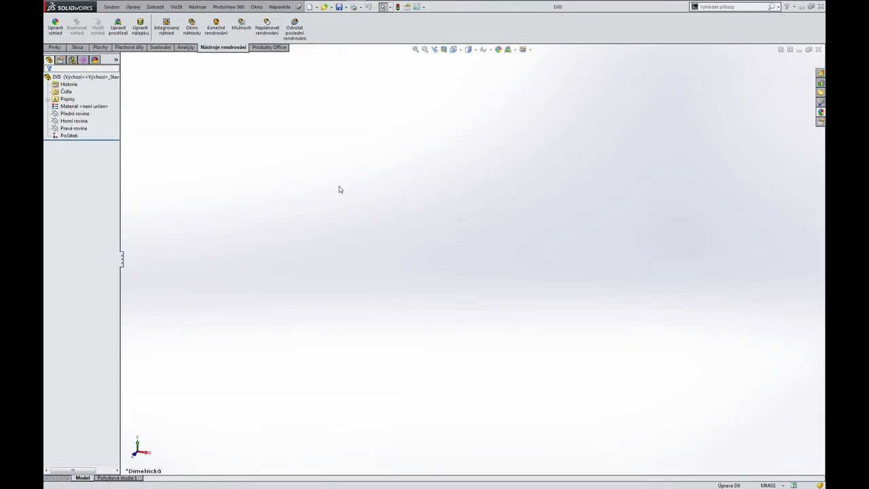
Sketch a center rectangle on the Top plane dimensioned 122.40 × 57.20 mm.
{"action": "left_click", "coordinate": [472, 258]}
{"action": "left_click", "coordinate": [545, 398]}
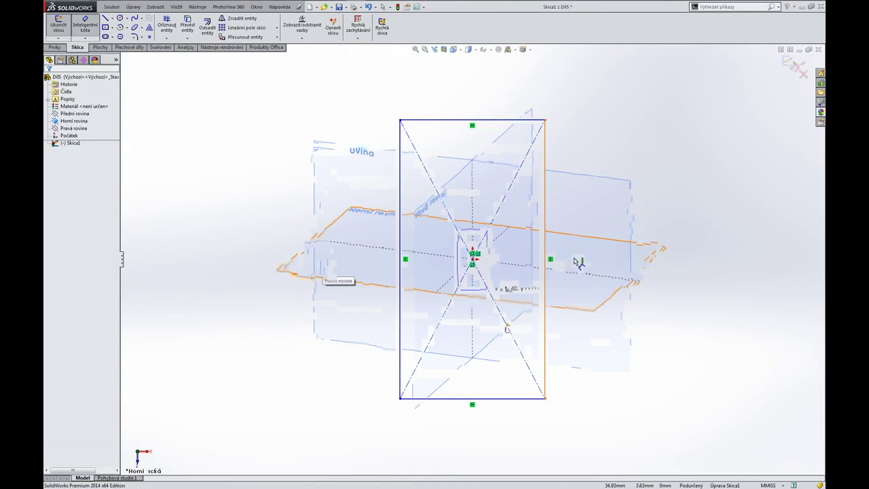
{"action": "left_click", "coordinate": [544, 258]}
{"action": "left_click", "coordinate": [587, 258]}
{"action": "key", "text": "Return"}
{"action": "left_click", "coordinate": [472, 120]}
{"action": "left_click", "coordinate": [471, 88]}
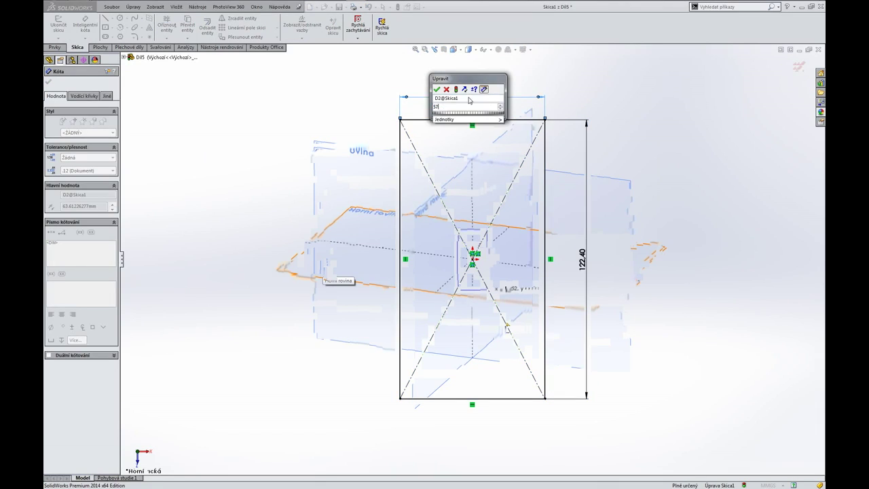
{"action": "type", "text": "57.2"}
{"action": "key", "text": "Return"}
{"action": "scroll", "coordinate": [480, 364], "scroll_direction": "down", "scroll_amount": 3}
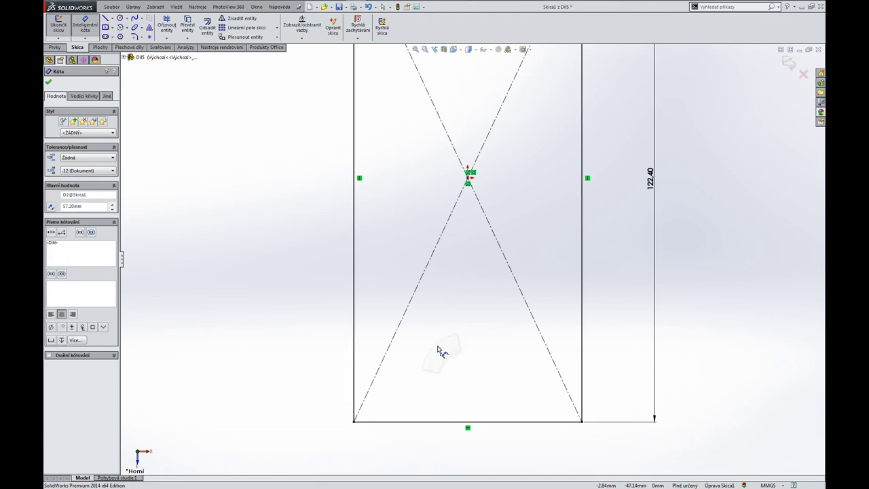
Add a short vertical line from the bottom edge and a Ø8 mm circle at its end.
{"action": "key", "text": "Escape"}
{"action": "key", "text": "l"}
{"action": "left_click", "coordinate": [467, 421]}
{"action": "left_click", "coordinate": [467, 377]}
{"action": "left_click", "coordinate": [467, 377]}
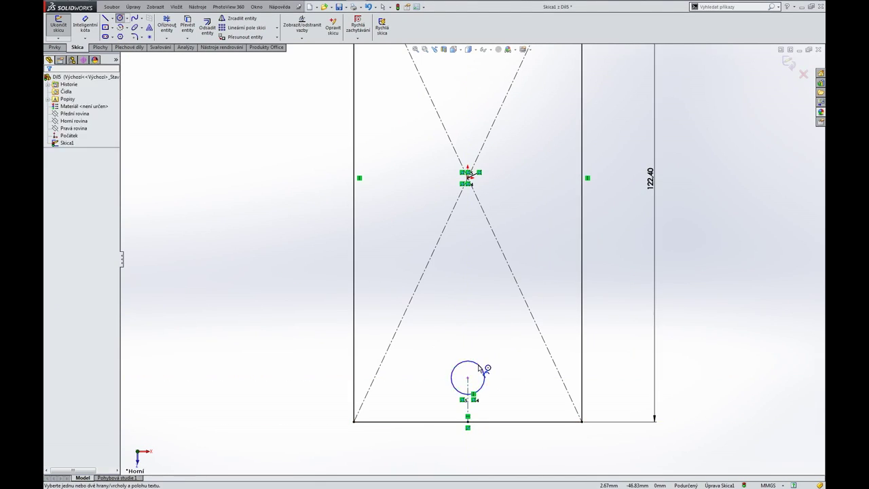
{"action": "left_click", "coordinate": [484, 364]}
{"action": "left_click", "coordinate": [510, 404]}
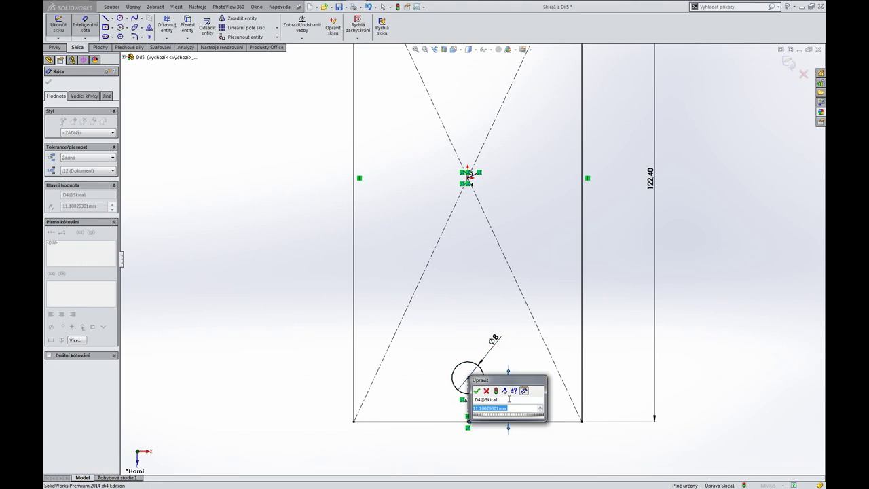
{"action": "key", "text": "Return"}
Extrude the sketch into a thin solid plate.
{"action": "left_click", "coordinate": [57, 25]}
{"action": "middle_click_drag", "start_coordinate": [378, 355], "coordinate": [265, 237]}
{"action": "mouse_move", "coordinate": [254, 211]}
{"action": "right_mouse_down"}
{"action": "mouse_move", "coordinate": [264, 217]}
{"action": "mouse_move", "coordinate": [222, 195]}
{"action": "right_mouse_up"}
{"action": "right_click", "coordinate": [260, 217]}
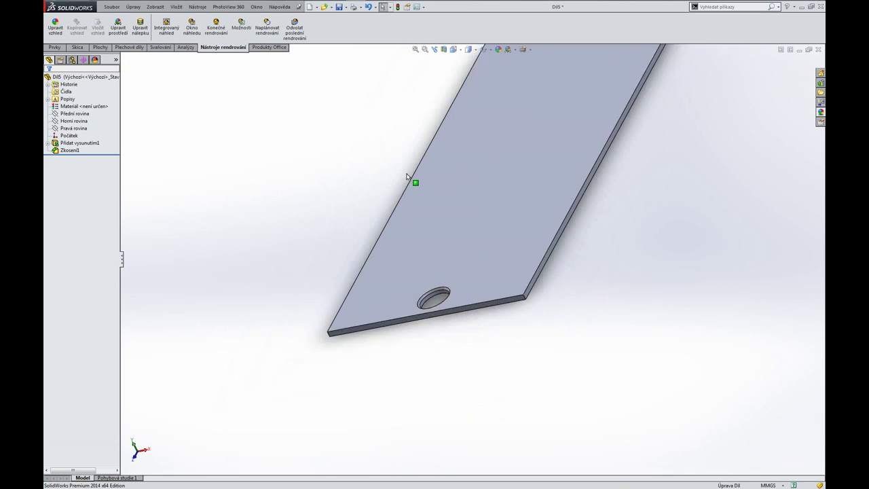
Sketch a vertical centerline and a centred straight slot on the plate's top face.
{"action": "left_click", "coordinate": [555, 124]}
{"action": "left_click", "coordinate": [562, 119]}
{"action": "mouse_move", "coordinate": [475, 91]}
{"action": "right_mouse_down"}
{"action": "mouse_move", "coordinate": [480, 110]}
{"action": "mouse_move", "coordinate": [472, 114]}
{"action": "right_mouse_up"}
{"action": "left_click", "coordinate": [475, 101]}
{"action": "left_click", "coordinate": [475, 144]}
{"action": "key", "text": "s"}
{"action": "left_click", "coordinate": [275, 167]}
{"action": "left_click", "coordinate": [475, 144]}
{"action": "left_click", "coordinate": [497, 144]}
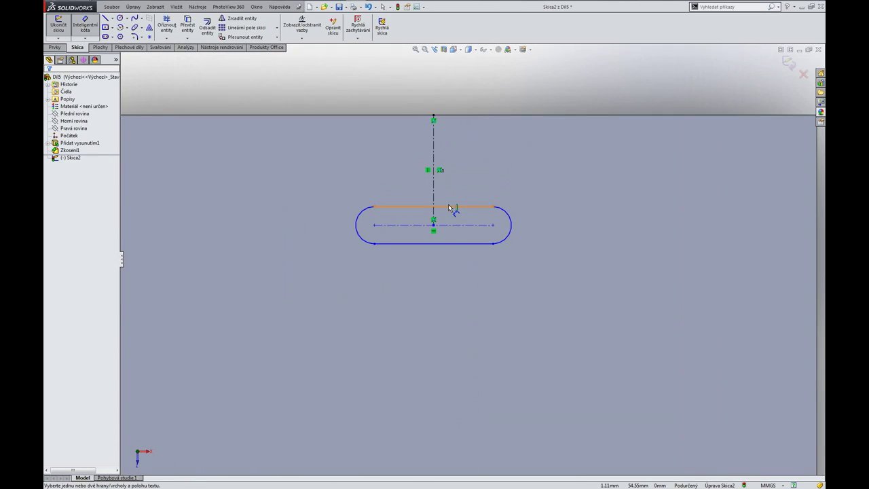
Dimension the slot's distance from the top edge, length 6 mm and width 1 mm.
{"action": "left_click", "coordinate": [453, 226]}
{"action": "left_click", "coordinate": [484, 114]}
{"action": "left_click", "coordinate": [550, 171]}
{"action": "key", "text": "Return"}
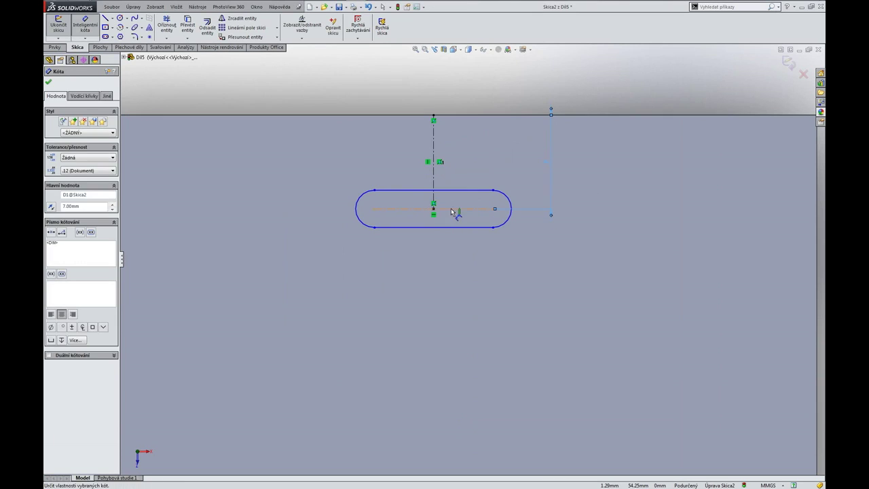
{"action": "left_click", "coordinate": [454, 210]}
{"action": "left_click", "coordinate": [432, 265]}
{"action": "type", "text": "6"}
{"action": "key", "text": "Return"}
{"action": "left_click", "coordinate": [407, 191]}
{"action": "left_click", "coordinate": [351, 215]}
{"action": "type", "text": "1"}
{"action": "key", "text": "Return"}
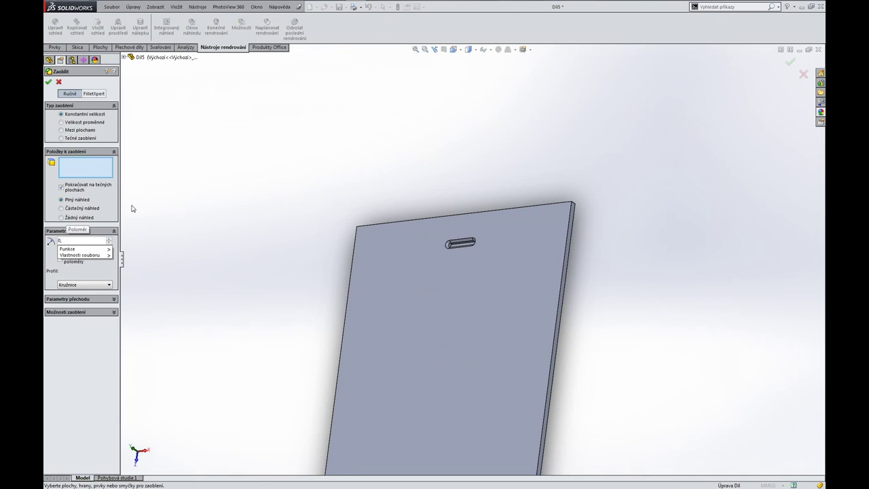
Round the plate's corner edges with a 7.3 mm fillet.
{"action": "left_click", "coordinate": [575, 206]}
{"action": "scroll", "coordinate": [258, 430], "scroll_direction": "up", "scroll_amount": 5}
{"action": "left_click", "coordinate": [275, 424]}
{"action": "left_click", "coordinate": [531, 394]}
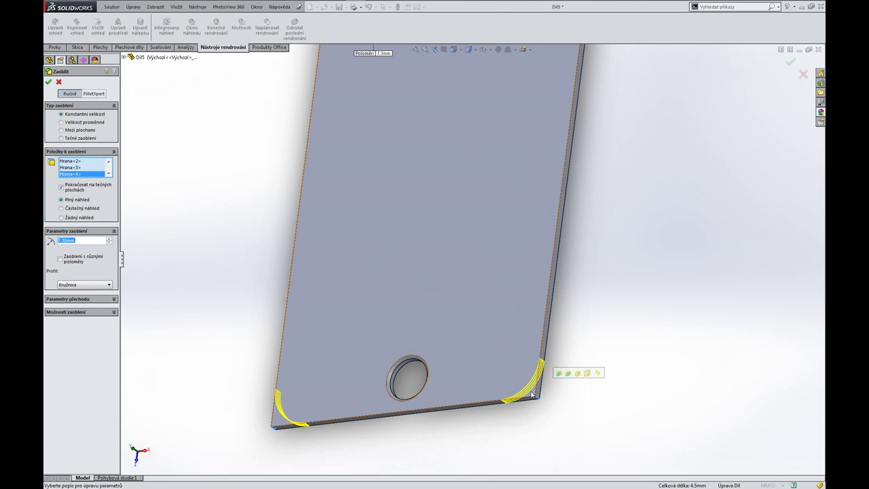
{"action": "left_click", "coordinate": [48, 82]}
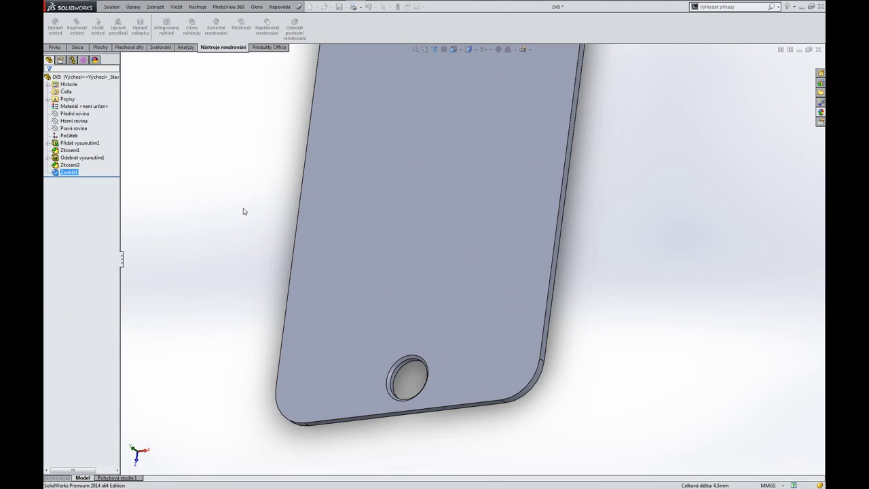
Chamfer the plate's outer edge loop 0.5 mm and bring up its colour settings.
{"action": "left_click", "coordinate": [326, 424]}
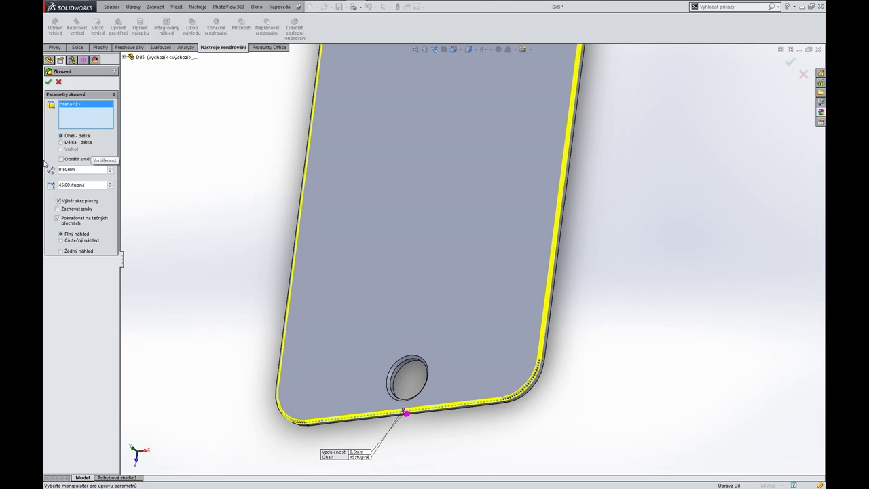
{"action": "type", "text": "0,3"}
{"action": "key", "text": "Return"}
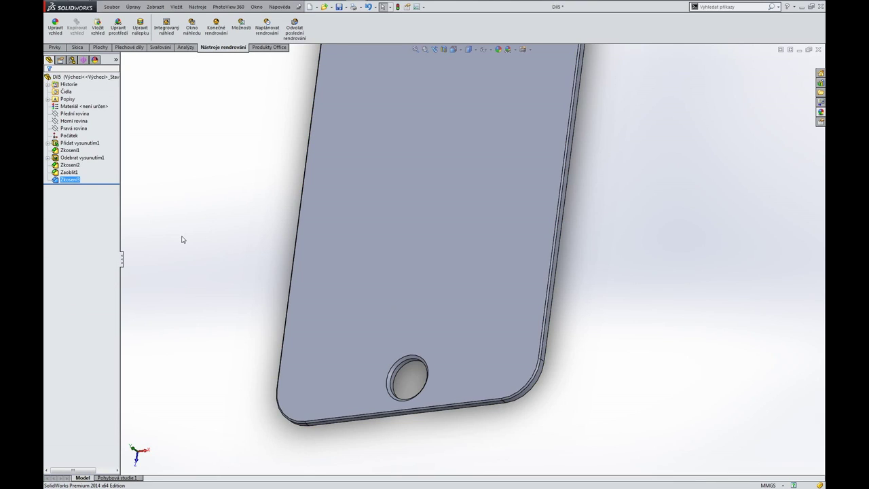
{"action": "left_click", "coordinate": [94, 59]}
{"action": "left_click", "coordinate": [82, 147]}
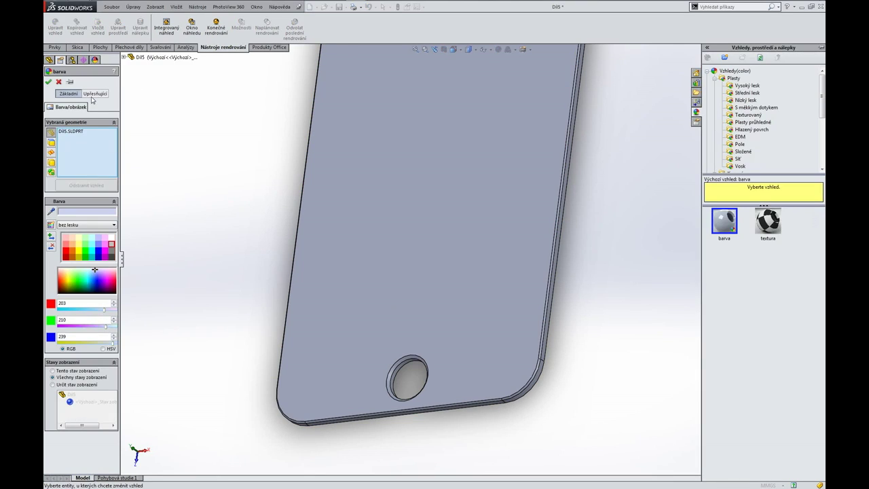
Add the iPhone home-screen image to the plate as a decal.
{"action": "left_click", "coordinate": [68, 69]}
{"action": "left_click", "coordinate": [79, 261]}
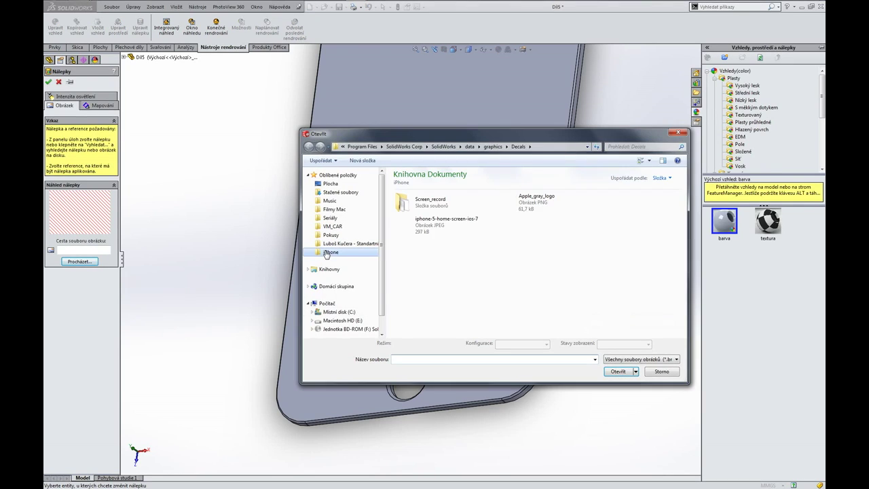
{"action": "double_click", "coordinate": [429, 232]}
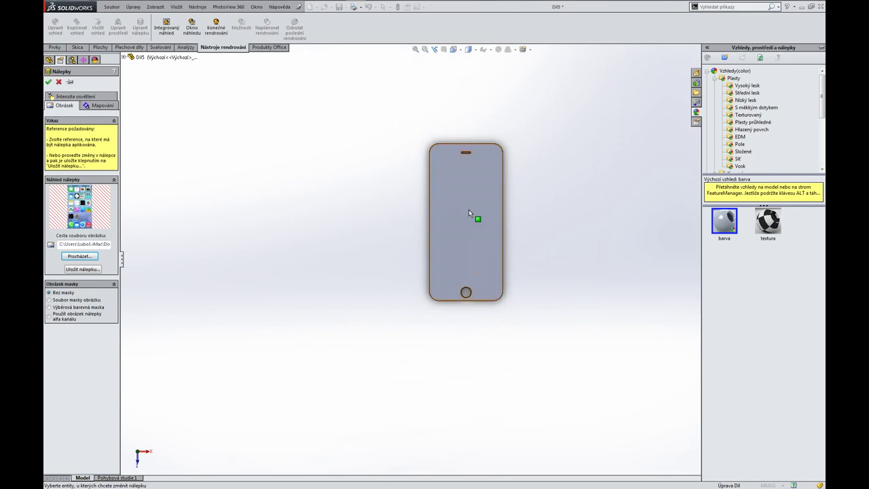
{"action": "left_click", "coordinate": [49, 82]}
{"action": "left_click", "coordinate": [456, 277]}
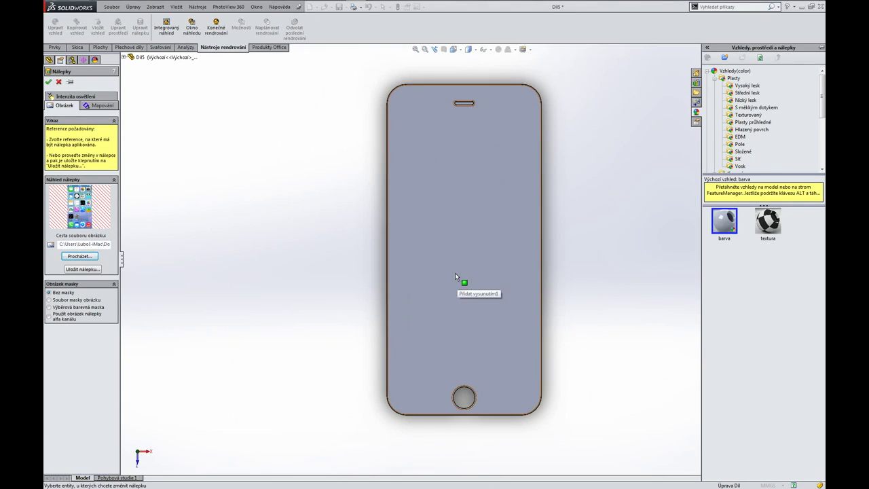
Save the screen image as a reusable decal named 'iphone' in the Decals library.
{"action": "left_click", "coordinate": [706, 71]}
{"action": "left_click", "coordinate": [707, 85]}
{"action": "left_click", "coordinate": [733, 92]}
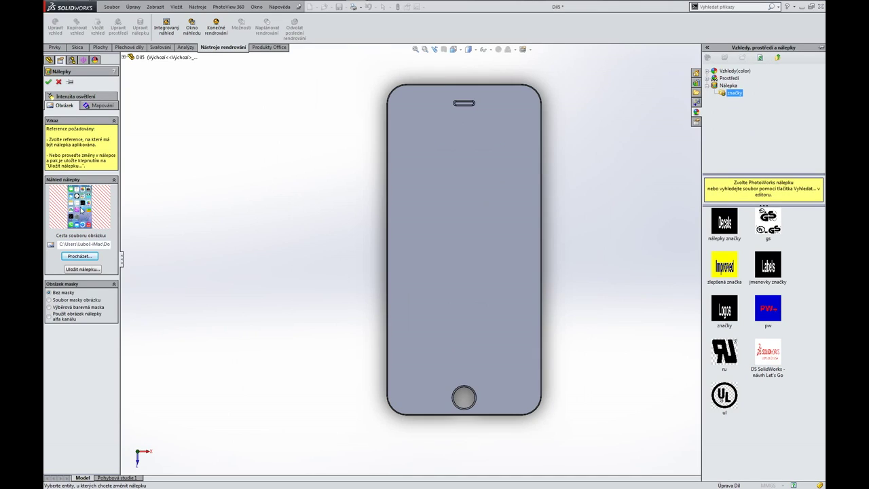
{"action": "left_click", "coordinate": [49, 82]}
{"action": "left_click", "coordinate": [458, 275]}
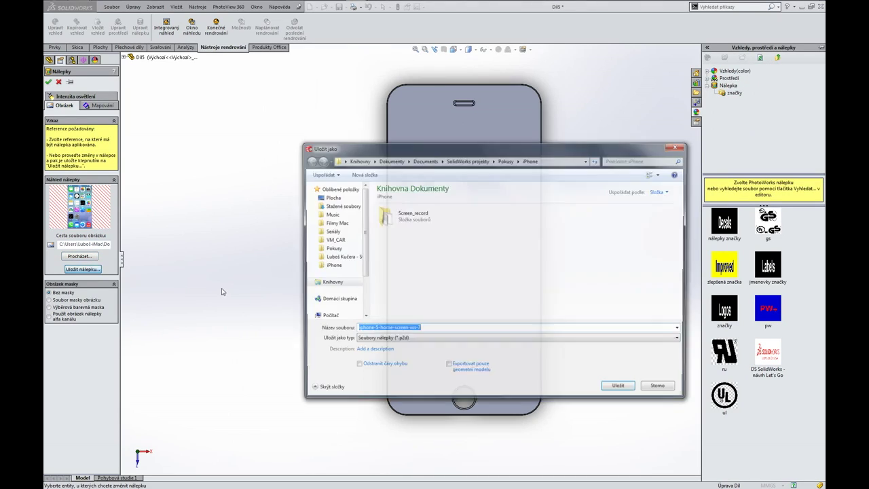
{"action": "type", "text": "iphone"}
{"action": "left_click", "coordinate": [616, 384]}
Apply the 'iphone' decal to the front face, mirrored both ways and stretched to about 54.2 × 96.4 mm.
{"action": "left_click", "coordinate": [733, 101]}
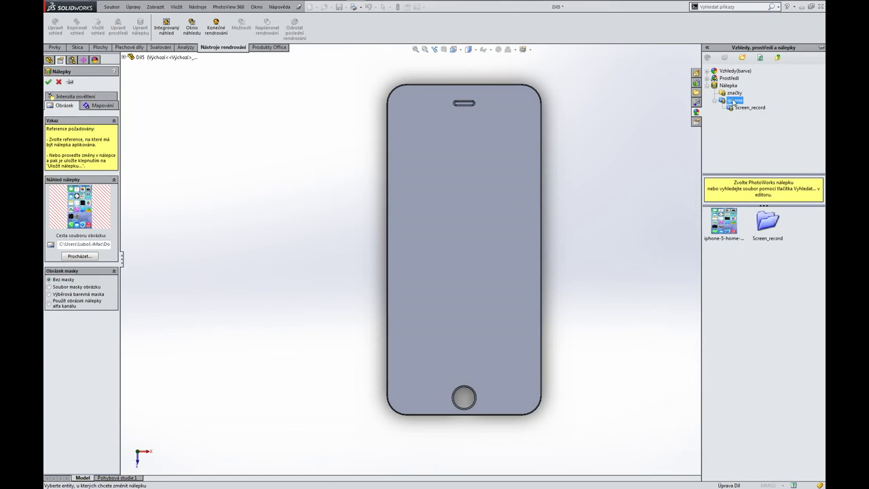
{"action": "left_click_drag", "start_coordinate": [730, 228], "coordinate": [464, 250]}
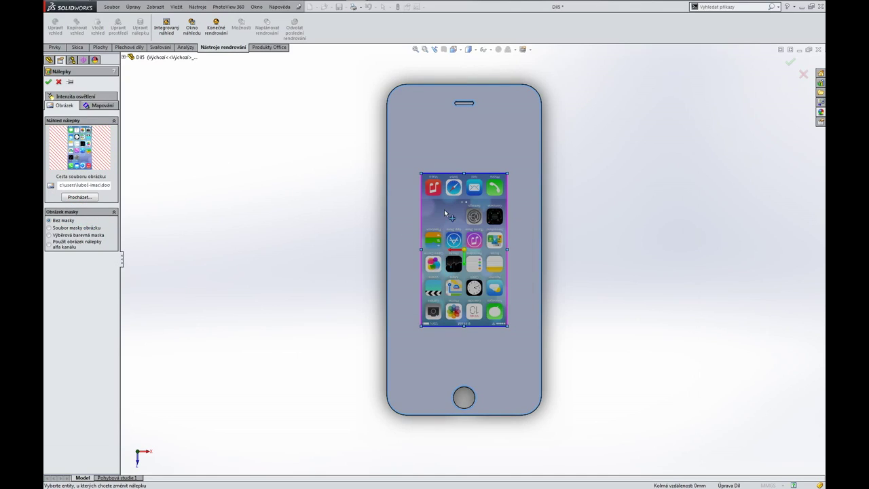
{"action": "left_click", "coordinate": [98, 105]}
{"action": "left_click", "coordinate": [68, 356]}
{"action": "left_click", "coordinate": [69, 347]}
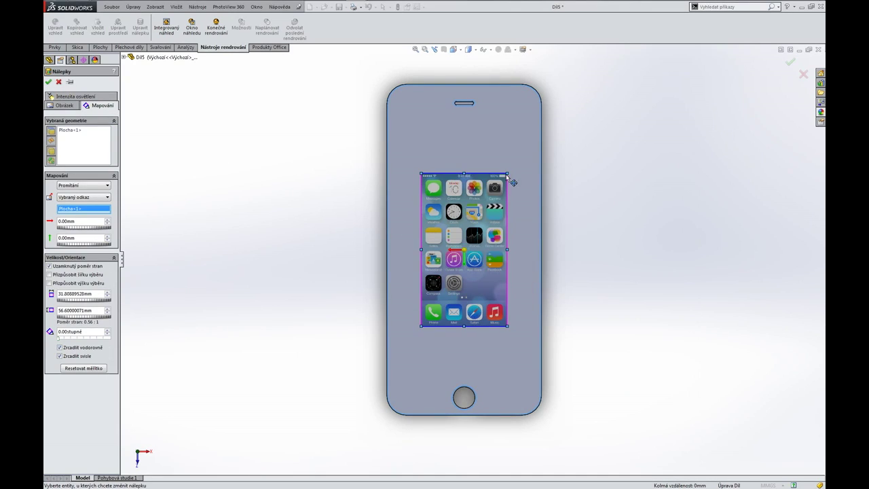
{"action": "mouse_move", "coordinate": [507, 173]}
{"action": "left_mouse_down"}
{"action": "mouse_move", "coordinate": [528, 159]}
{"action": "mouse_move", "coordinate": [536, 123]}
{"action": "left_mouse_up"}
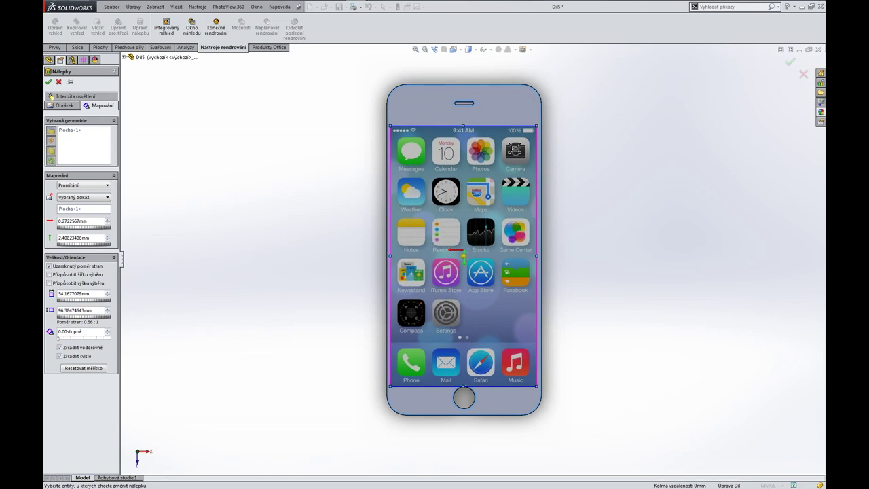
{"action": "mouse_move", "coordinate": [536, 123]}
{"action": "left_mouse_down"}
{"action": "mouse_move", "coordinate": [520, 143]}
{"action": "mouse_move", "coordinate": [409, 141]}
{"action": "left_mouse_up"}
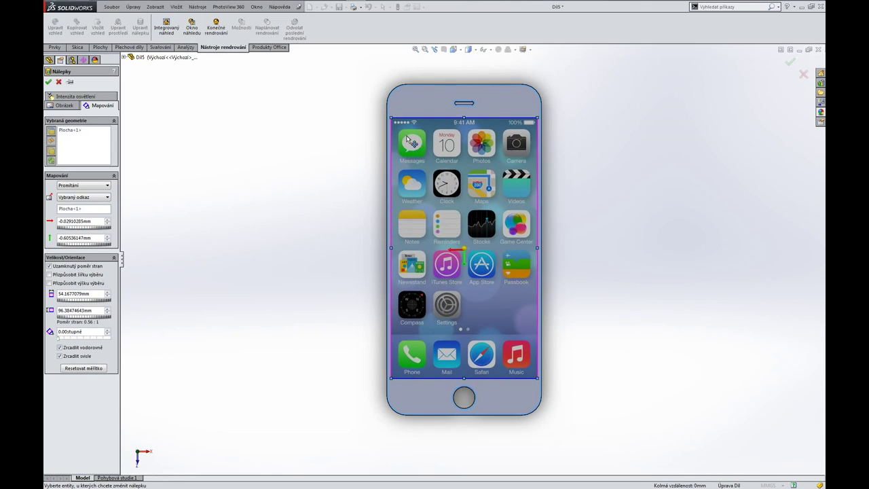
{"action": "left_click", "coordinate": [49, 81]}
{"action": "middle_click_drag", "start_coordinate": [258, 224], "coordinate": [319, 199]}
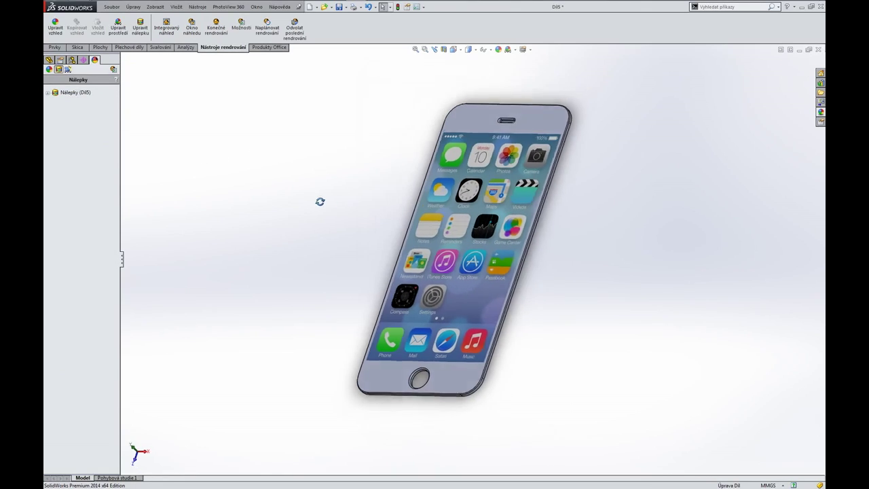
Apply the Gloss blue glass appearance to the phone and recolour it black.
{"action": "left_click", "coordinate": [820, 112]}
{"action": "left_click", "coordinate": [707, 71]}
{"action": "left_click", "coordinate": [730, 108]}
{"action": "left_click", "coordinate": [739, 115]}
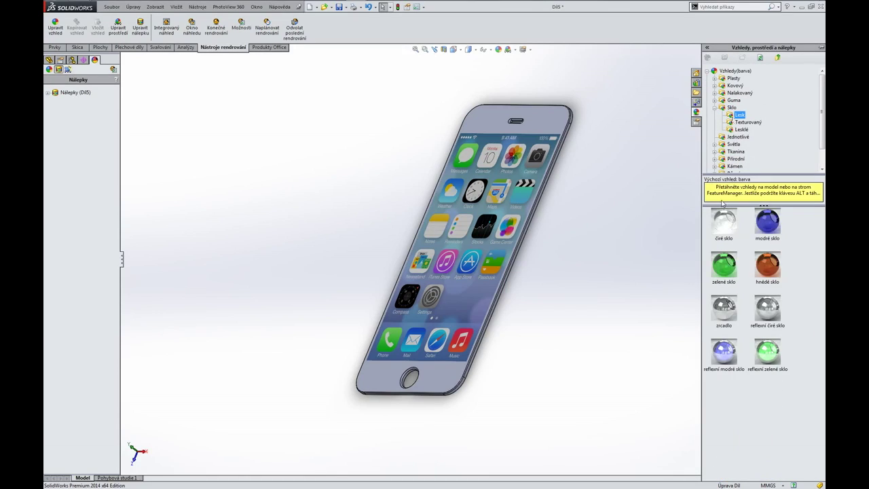
{"action": "double_click", "coordinate": [761, 223]}
{"action": "left_click", "coordinate": [48, 69]}
{"action": "right_click", "coordinate": [58, 100]}
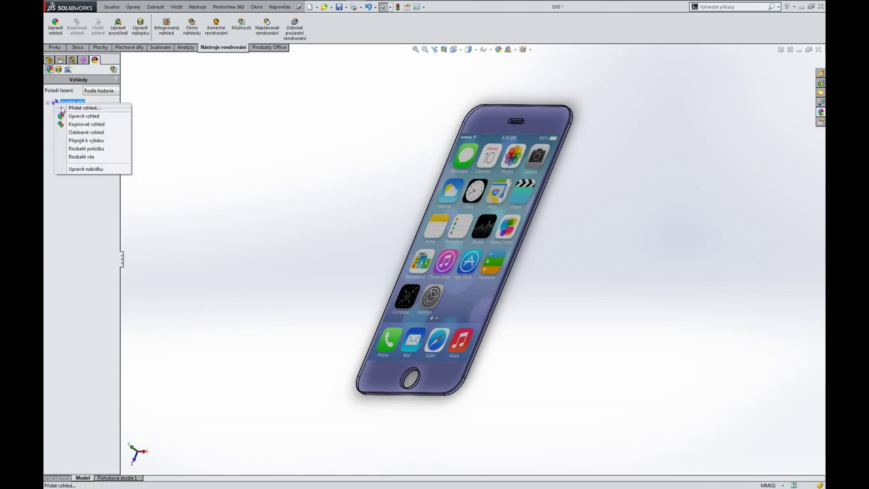
{"action": "left_click", "coordinate": [68, 107]}
{"action": "left_click_drag", "start_coordinate": [89, 347], "coordinate": [59, 341]}
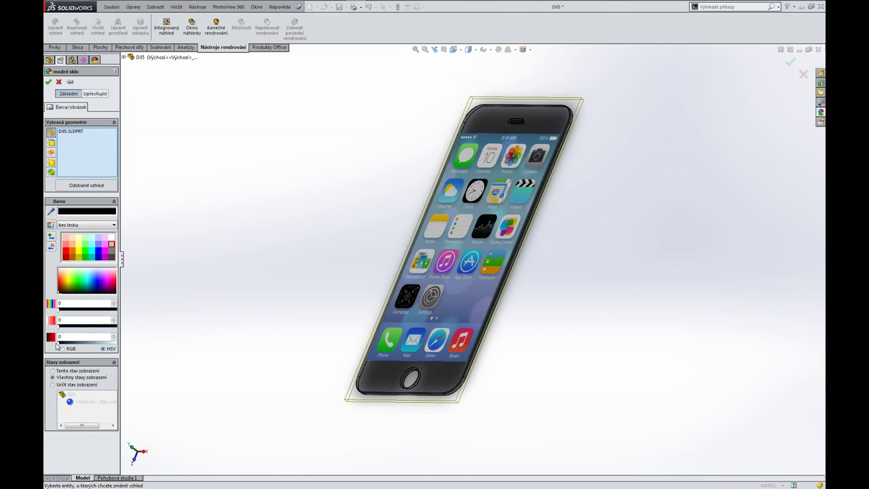
{"action": "left_click", "coordinate": [48, 82]}
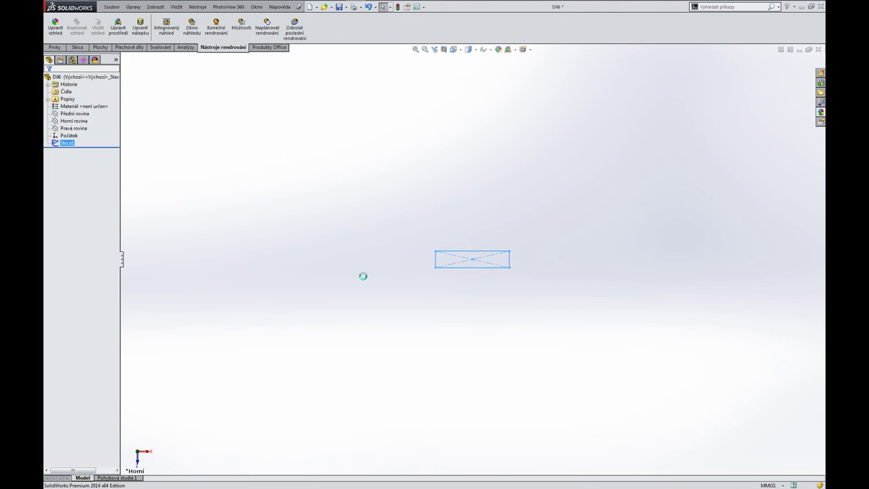
Extrude the rectangle into a thin plate and fillet both end edges.
{"action": "key", "text": "Return"}
{"action": "scroll", "coordinate": [281, 170], "scroll_direction": "up", "scroll_amount": 3}
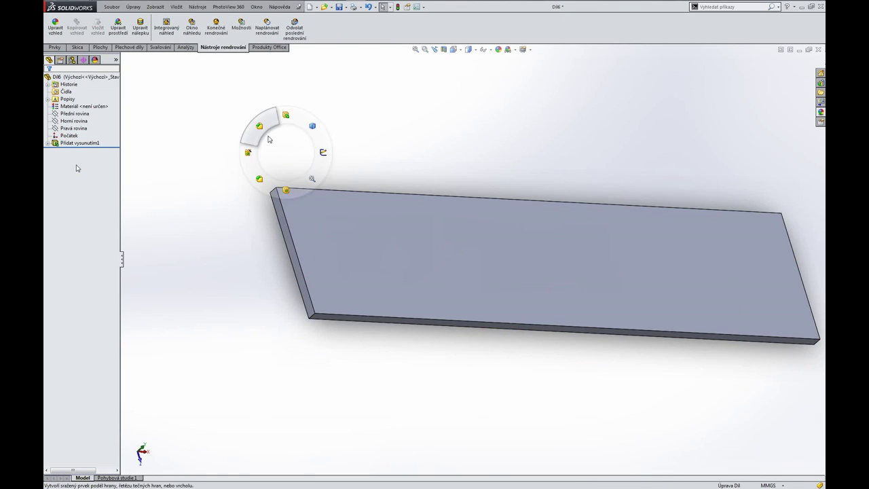
{"action": "right_click_drag", "start_coordinate": [281, 156], "coordinate": [242, 132]}
{"action": "left_click", "coordinate": [781, 219]}
{"action": "type", "text": "7.5"}
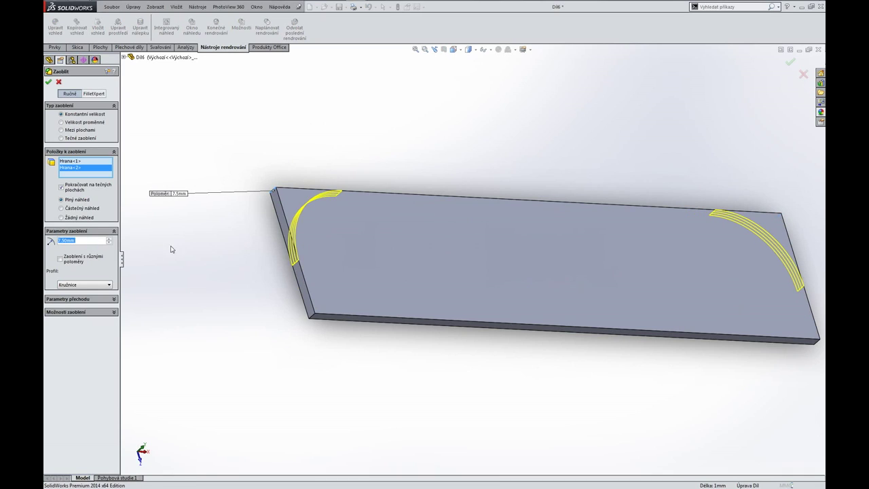
{"action": "key", "text": "Return"}
{"action": "middle_click_drag", "start_coordinate": [170, 248], "coordinate": [326, 219]}
Give the whole plate a blue glass appearance recoloured to black 0/0/0.
{"action": "left_click", "coordinate": [820, 112]}
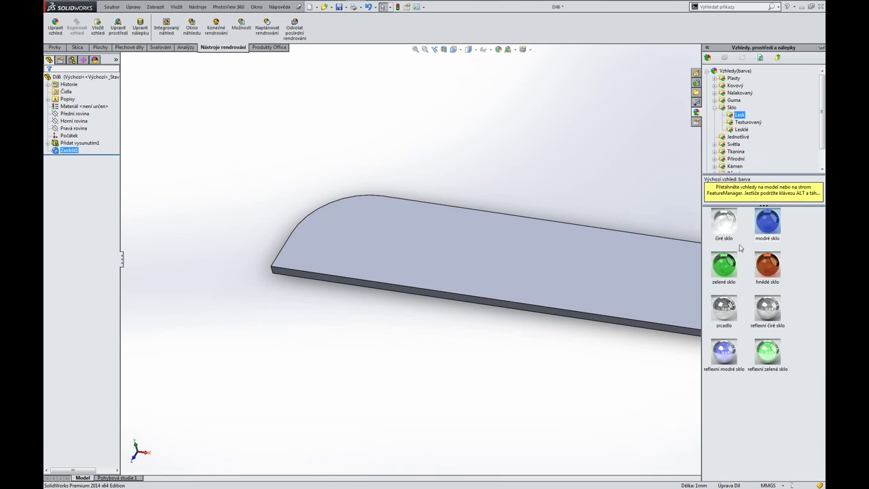
{"action": "left_click_drag", "start_coordinate": [96, 68], "coordinate": [74, 104]}
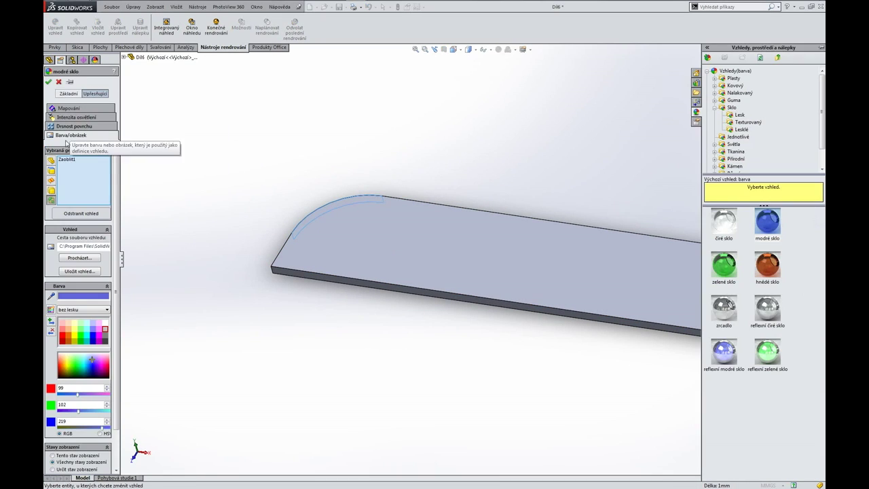
{"action": "left_click", "coordinate": [51, 200]}
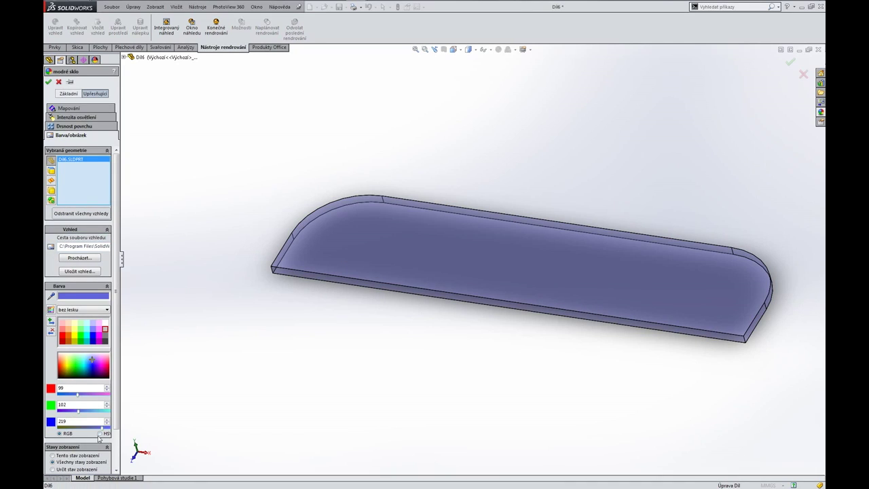
{"action": "left_click_drag", "start_coordinate": [81, 429], "coordinate": [57, 427]}
{"action": "left_click", "coordinate": [48, 81]}
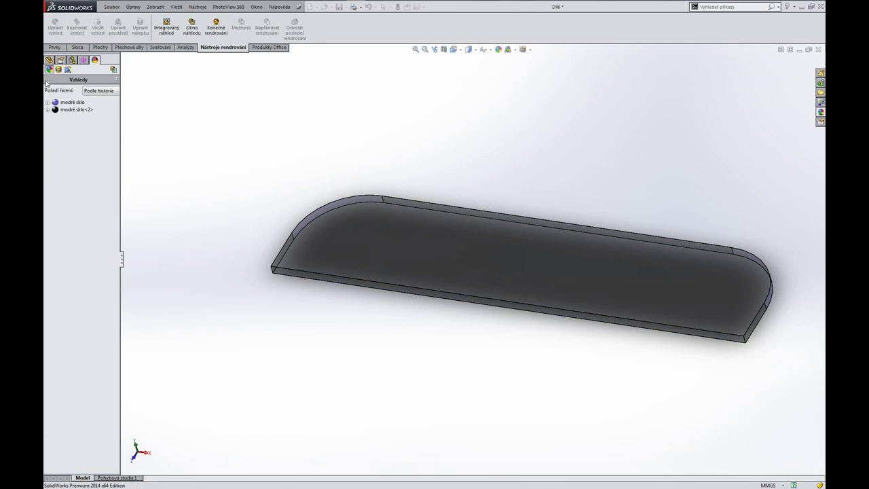
{"action": "right_click", "coordinate": [54, 101]}
{"action": "left_click", "coordinate": [63, 132]}
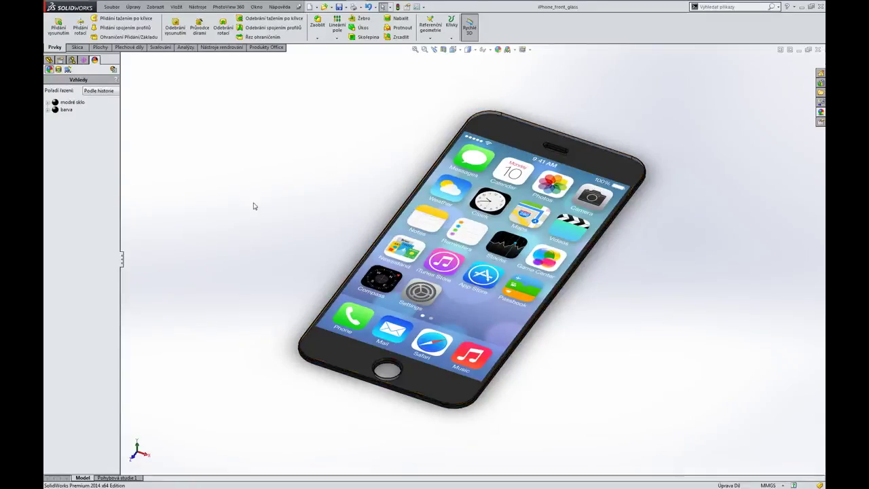
Place iPhone_body and iPhone_front_glass, mating the glass with coincident and distance mates.
{"action": "left_click", "coordinate": [485, 260]}
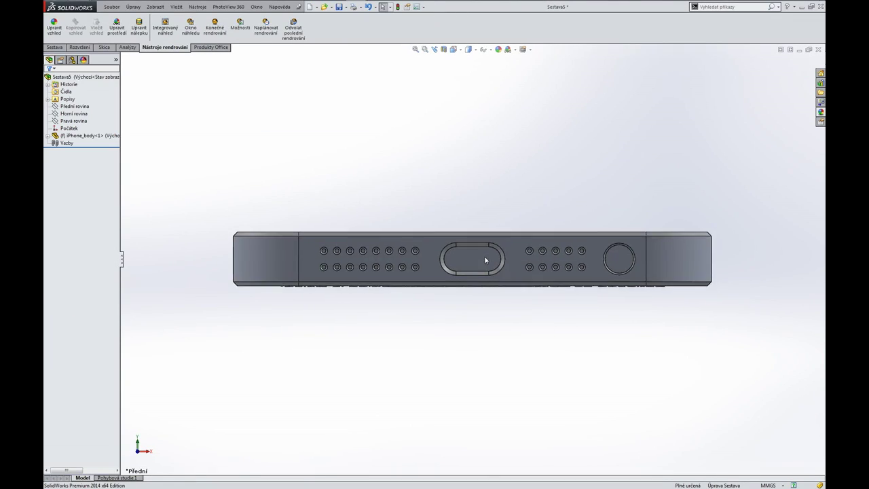
{"action": "left_click", "coordinate": [414, 151]}
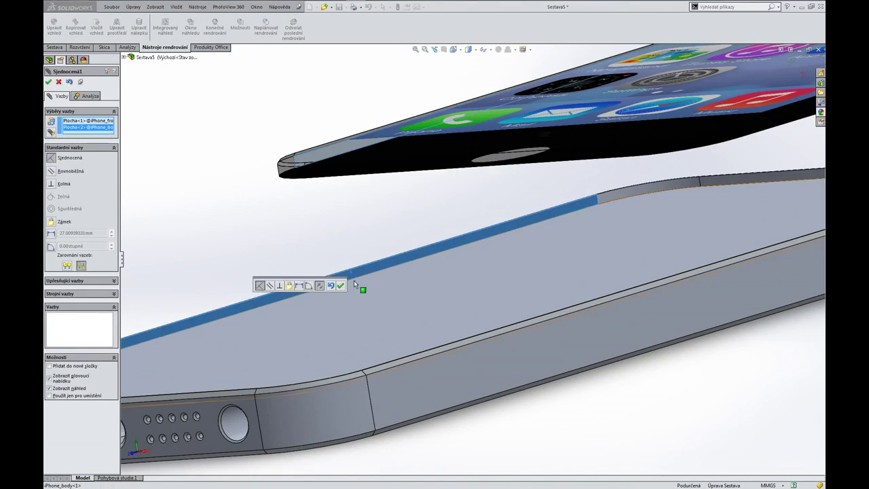
{"action": "left_click", "coordinate": [341, 285]}
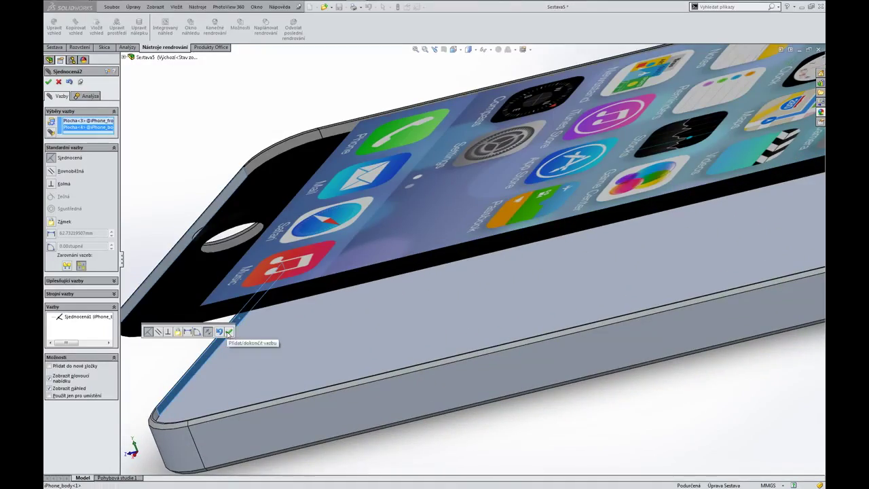
{"action": "left_click", "coordinate": [229, 332]}
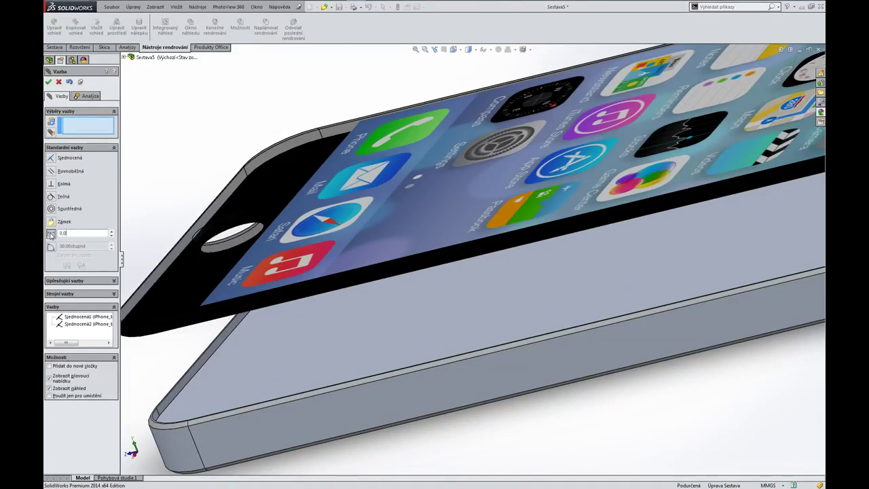
{"action": "left_click", "coordinate": [300, 333]}
{"action": "left_click", "coordinate": [328, 298]}
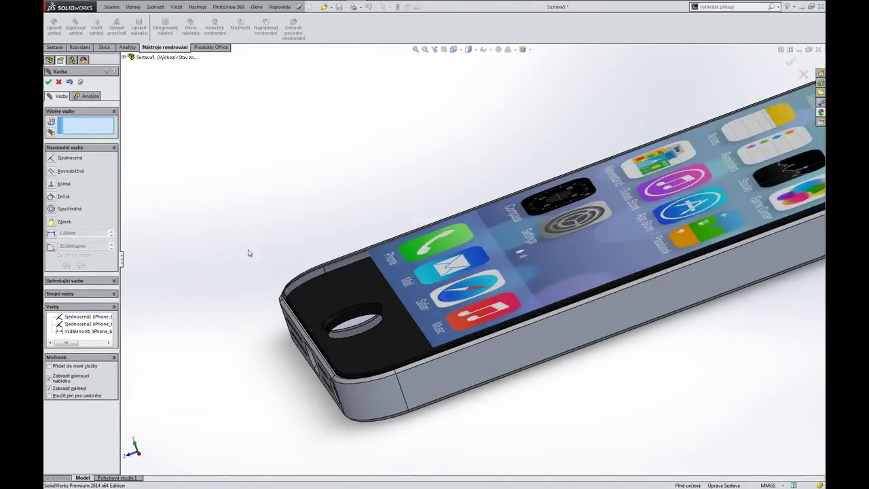
{"action": "key", "text": "Return"}
{"action": "right_click_drag", "start_coordinate": [195, 145], "coordinate": [194, 167]}
Place the back glass piece and coincident-mate its face to the phone's back.
{"action": "left_click", "coordinate": [270, 375]}
{"action": "middle_click_drag", "start_coordinate": [270, 375], "coordinate": [316, 310]}
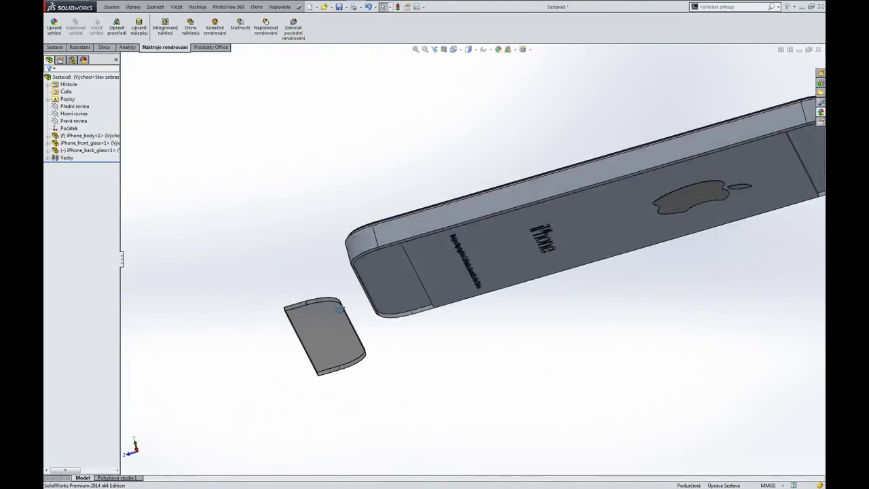
{"action": "middle_click_drag", "start_coordinate": [315, 339], "coordinate": [246, 209]}
{"action": "left_click", "coordinate": [251, 319]}
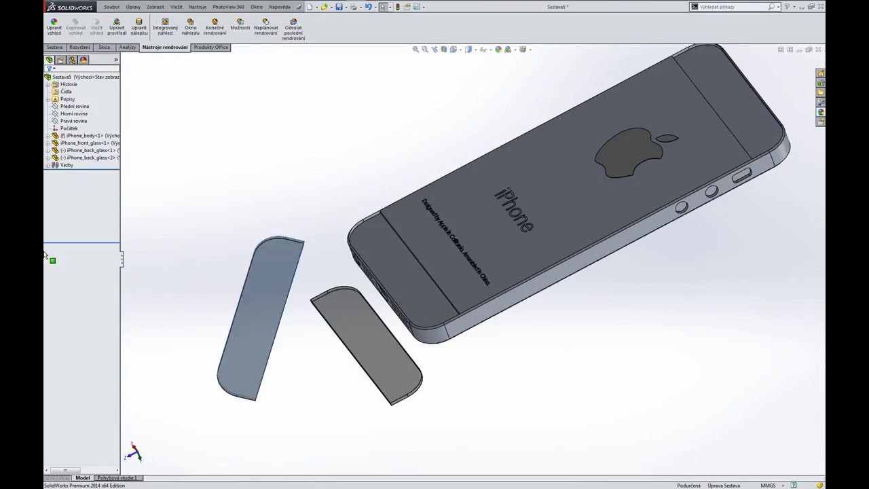
{"action": "left_click_drag", "start_coordinate": [155, 219], "coordinate": [286, 225]}
{"action": "left_click", "coordinate": [467, 316]}
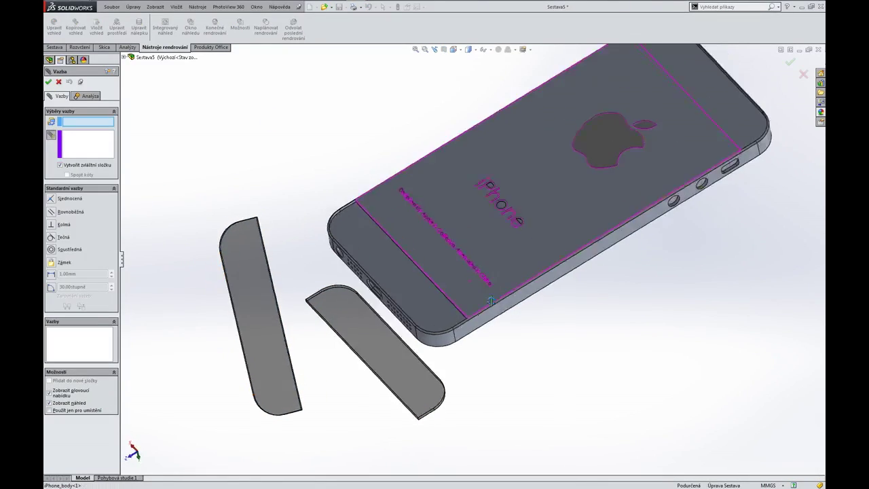
{"action": "scroll", "coordinate": [466, 319], "scroll_direction": "down", "scroll_amount": 5}
{"action": "middle_click_drag", "start_coordinate": [465, 319], "coordinate": [411, 340]}
{"action": "left_click", "coordinate": [173, 293]}
{"action": "left_click", "coordinate": [173, 346]}
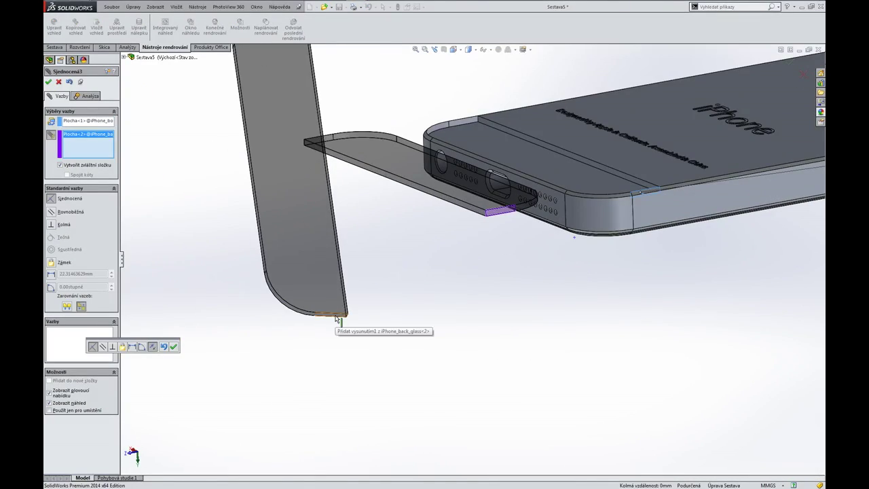
Select the second back glass face and the matching phone-body face.
{"action": "mouse_move", "coordinate": [339, 330]}
{"action": "middle_mouse_down"}
{"action": "mouse_move", "coordinate": [461, 228]}
{"action": "mouse_move", "coordinate": [229, 197]}
{"action": "middle_mouse_up"}
{"action": "scroll", "coordinate": [229, 197], "scroll_direction": "up", "scroll_amount": 3}
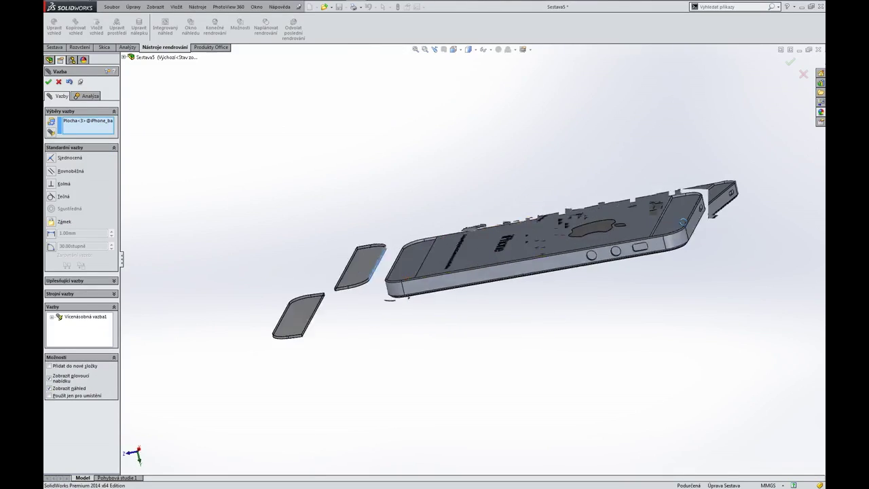
{"action": "scroll", "coordinate": [591, 219], "scroll_direction": "down", "scroll_amount": 5}
{"action": "left_click", "coordinate": [591, 220]}
{"action": "left_click", "coordinate": [471, 292]}
{"action": "scroll", "coordinate": [260, 343], "scroll_direction": "up", "scroll_amount": 3}
{"action": "scroll", "coordinate": [207, 334], "scroll_direction": "up", "scroll_amount": 3}
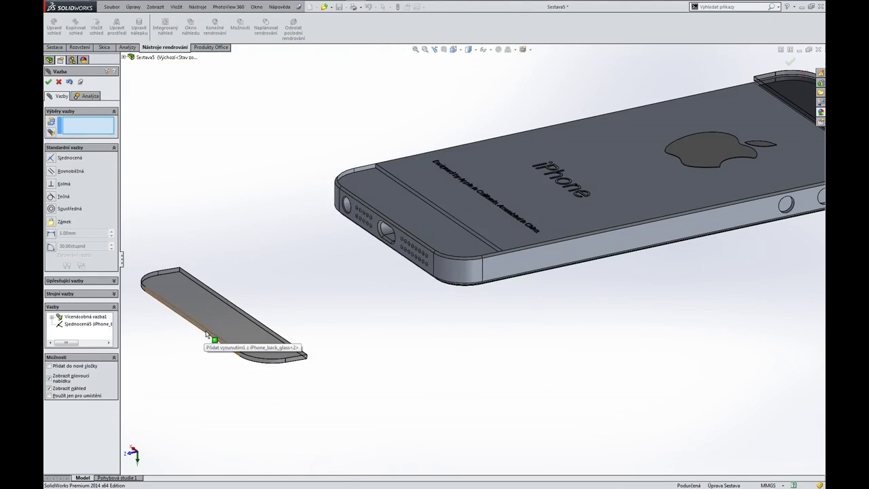
Add a 0.01 mm distance mate between back glass and body and finish mating.
{"action": "left_click", "coordinate": [218, 189]}
{"action": "scroll", "coordinate": [400, 245], "scroll_direction": "up", "scroll_amount": 3}
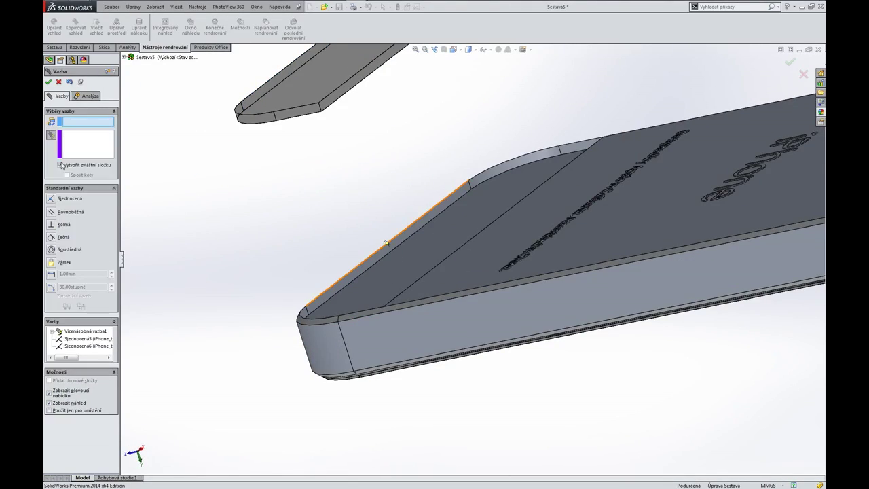
{"action": "scroll", "coordinate": [363, 173], "scroll_direction": "down", "scroll_amount": 3}
{"action": "left_click", "coordinate": [696, 180]}
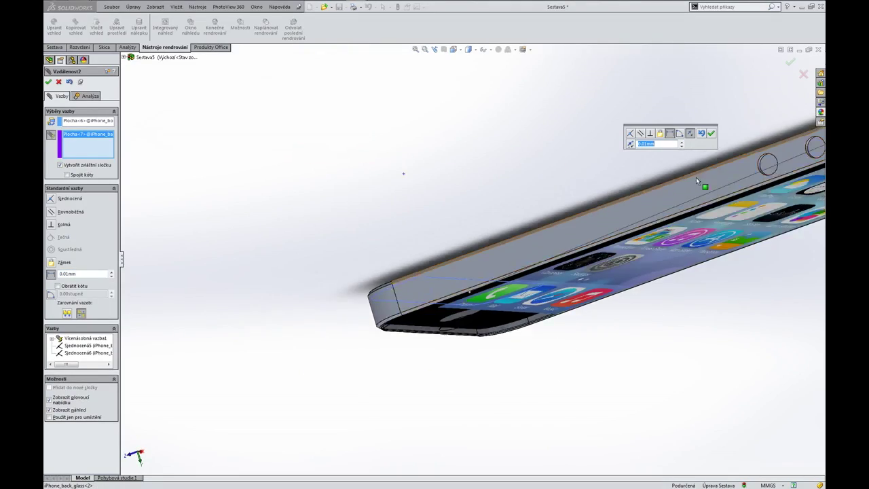
{"action": "scroll", "coordinate": [704, 179], "scroll_direction": "up", "scroll_amount": 3}
{"action": "key", "text": "Return"}
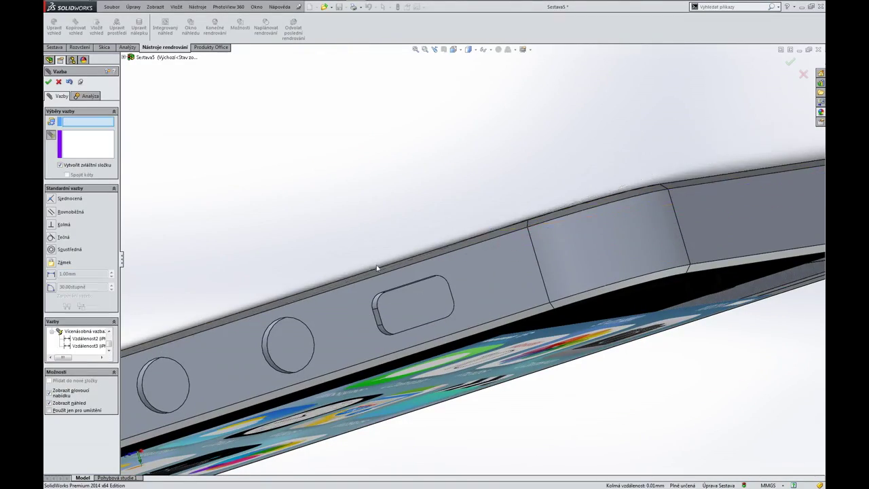
{"action": "scroll", "coordinate": [441, 285], "scroll_direction": "down", "scroll_amount": 5}
{"action": "key", "text": "Escape"}
{"action": "middle_click_drag", "start_coordinate": [423, 335], "coordinate": [312, 291]}
Insert Center_Button and mate it concentric into the home-button opening, using Select Other for the hidden face.
{"action": "key", "text": "f"}
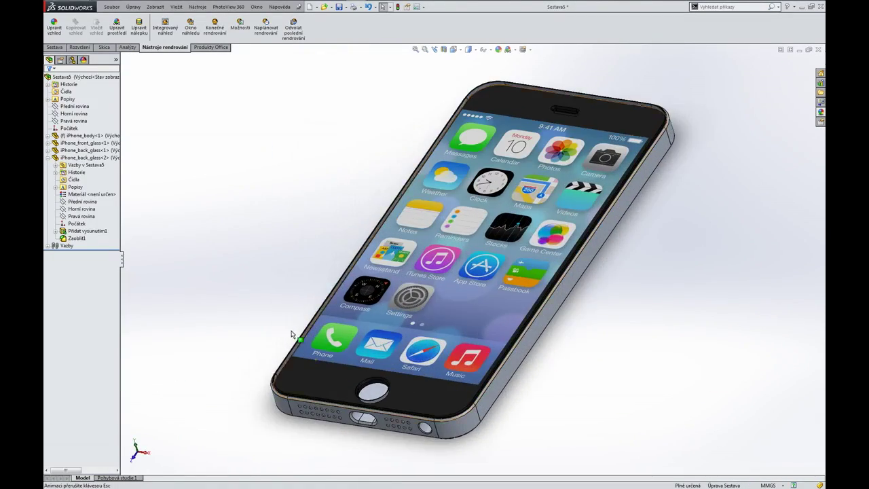
{"action": "left_click", "coordinate": [238, 257]}
{"action": "scroll", "coordinate": [237, 256], "scroll_direction": "up", "scroll_amount": 3}
{"action": "scroll", "coordinate": [407, 441], "scroll_direction": "up", "scroll_amount": 3}
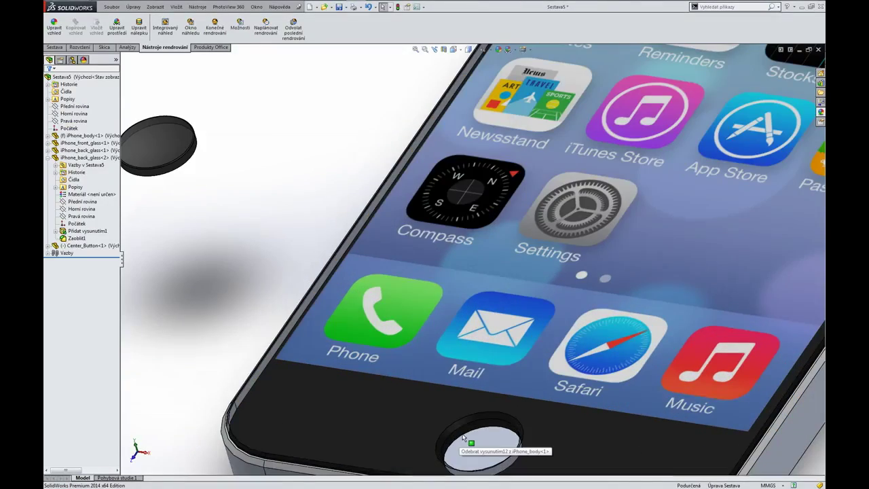
{"action": "right_click", "coordinate": [463, 435]}
{"action": "left_click", "coordinate": [489, 365]}
{"action": "left_click", "coordinate": [171, 171]}
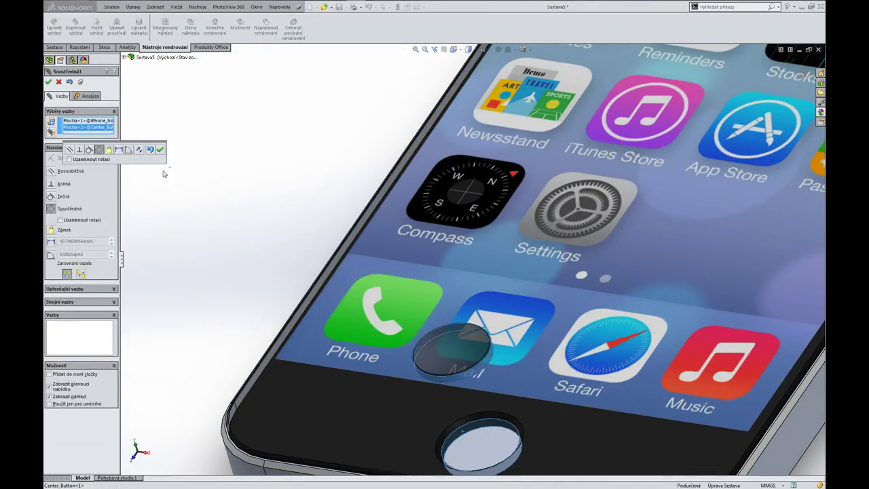
{"action": "left_click", "coordinate": [469, 451]}
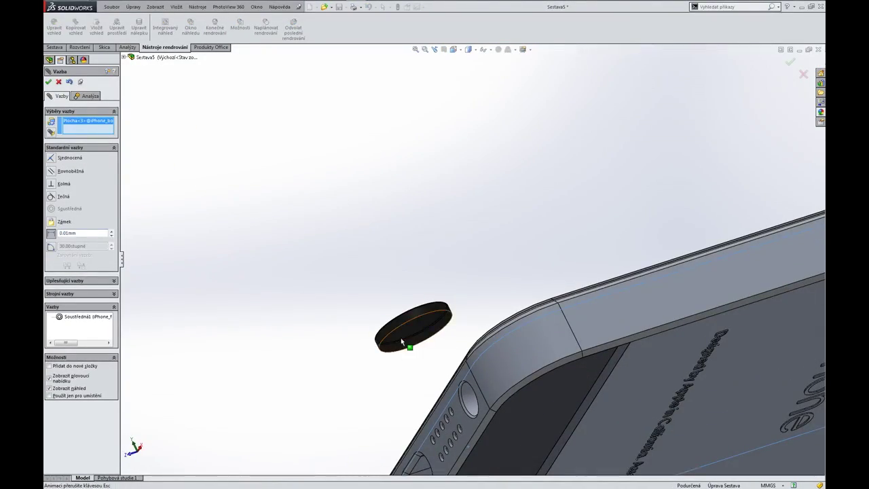
{"action": "left_click", "coordinate": [49, 82]}
Insert the first Top_button_01 and seat it at the phone's top edge with a distance mate.
{"action": "middle_click_drag", "start_coordinate": [416, 316], "coordinate": [475, 271]}
{"action": "scroll", "coordinate": [475, 204], "scroll_direction": "down", "scroll_amount": 3}
{"action": "left_click", "coordinate": [485, 50]}
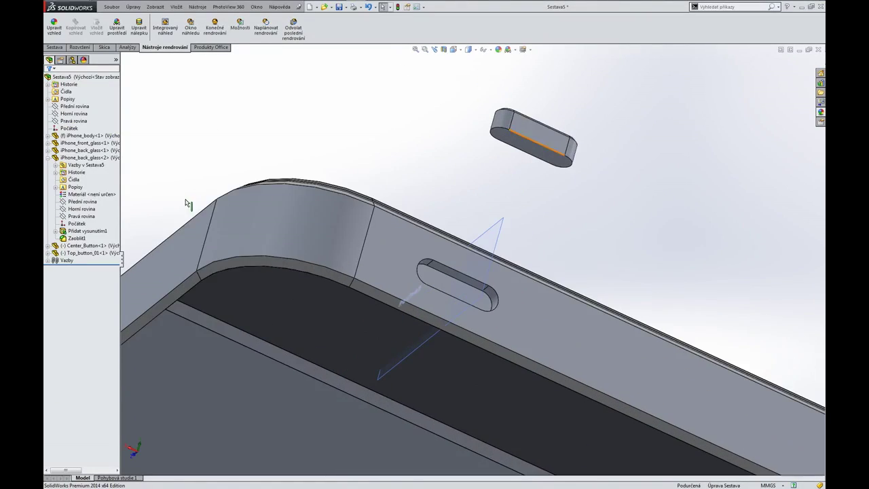
{"action": "left_click", "coordinate": [88, 216]}
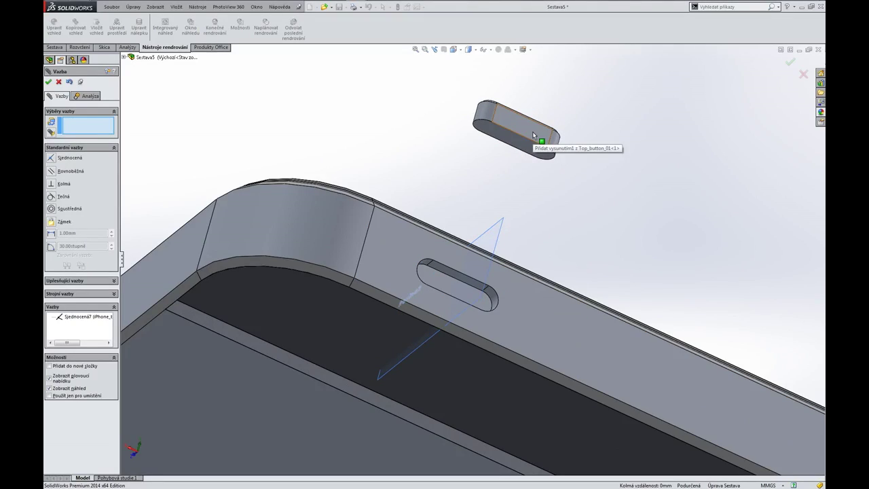
{"action": "mouse_move", "coordinate": [403, 273]}
{"action": "middle_mouse_down"}
{"action": "mouse_move", "coordinate": [447, 289]}
{"action": "mouse_move", "coordinate": [408, 287]}
{"action": "mouse_move", "coordinate": [435, 339]}
{"action": "middle_mouse_up"}
{"action": "left_click", "coordinate": [539, 302]}
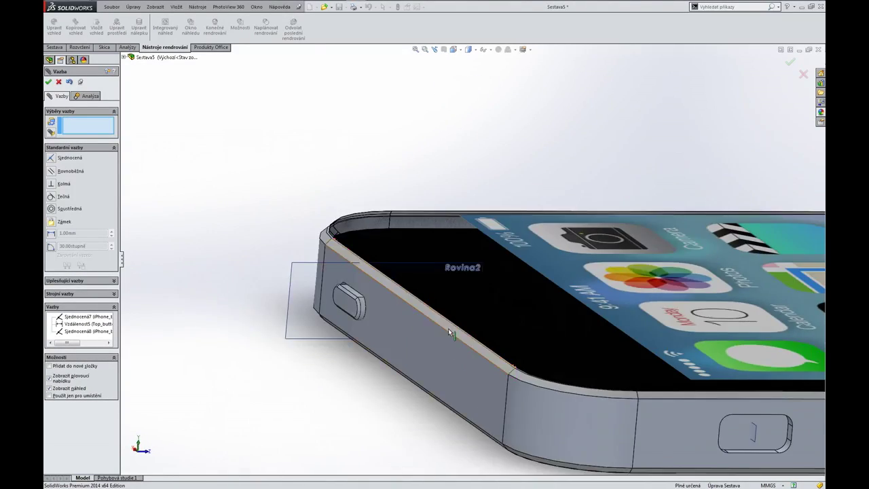
{"action": "left_click", "coordinate": [49, 82]}
Insert a second Top_button_01 and mate it coincident and flush into the side slot.
{"action": "left_click", "coordinate": [362, 361]}
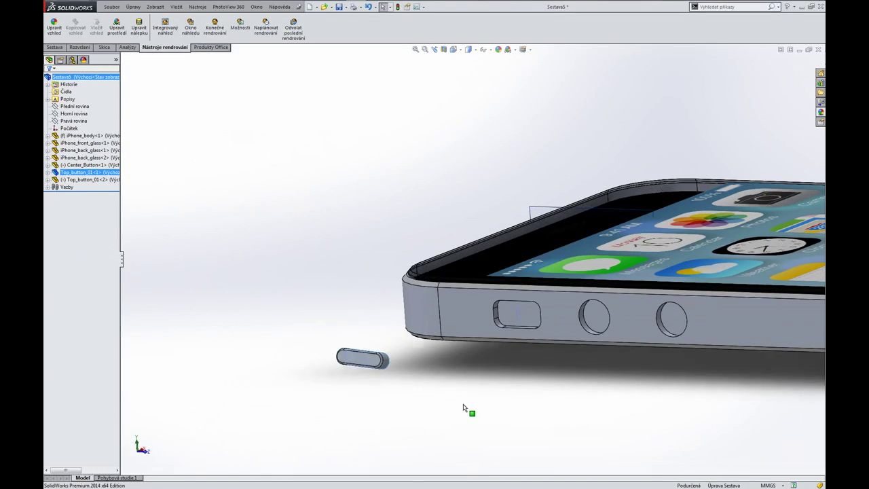
{"action": "scroll", "coordinate": [502, 356], "scroll_direction": "down", "scroll_amount": 3}
{"action": "left_click", "coordinate": [76, 238]}
{"action": "left_click", "coordinate": [550, 252], "text": "ctrl"}
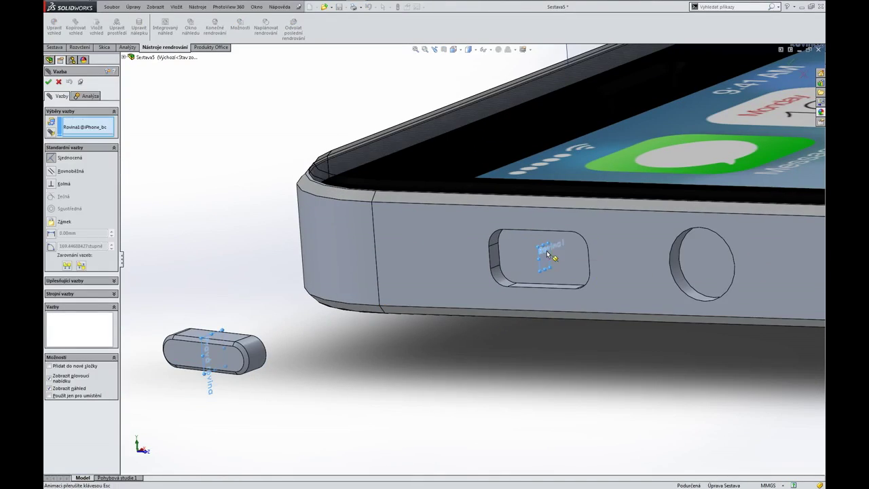
{"action": "left_click", "coordinate": [562, 283]}
{"action": "middle_click_drag", "start_coordinate": [562, 283], "coordinate": [386, 234]}
{"action": "left_click", "coordinate": [51, 233]}
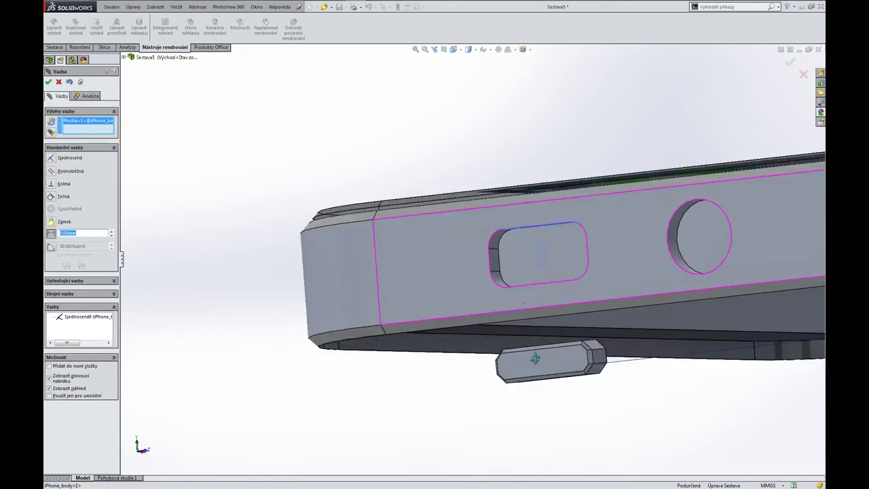
{"action": "left_click", "coordinate": [541, 285]}
{"action": "middle_click_drag", "start_coordinate": [541, 285], "coordinate": [541, 344]}
{"action": "left_click", "coordinate": [536, 251]}
{"action": "middle_click_drag", "start_coordinate": [439, 301], "coordinate": [398, 274]}
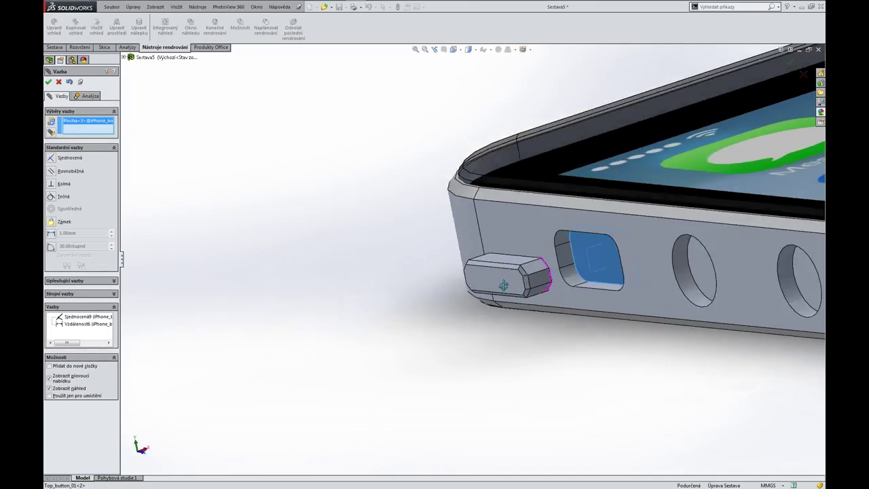
{"action": "left_click", "coordinate": [48, 82]}
Insert Minus_Button and mate it concentric with the lower round side hole.
{"action": "left_click", "coordinate": [483, 50]}
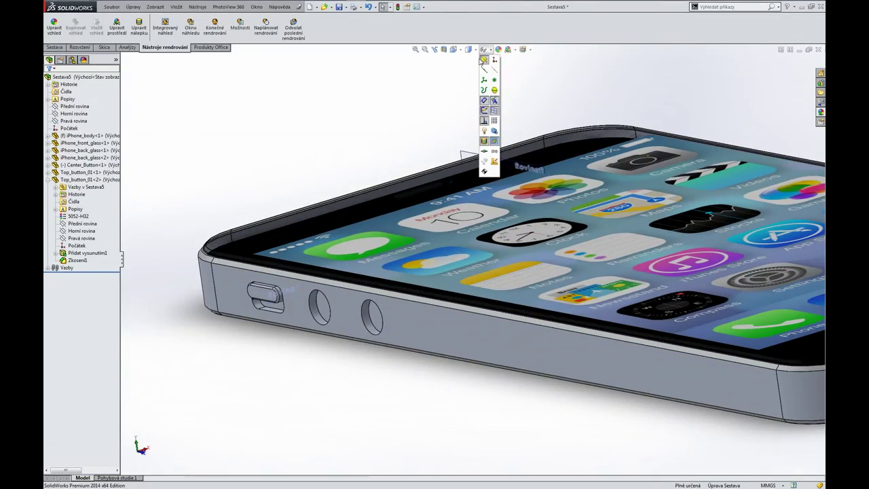
{"action": "left_click", "coordinate": [195, 194]}
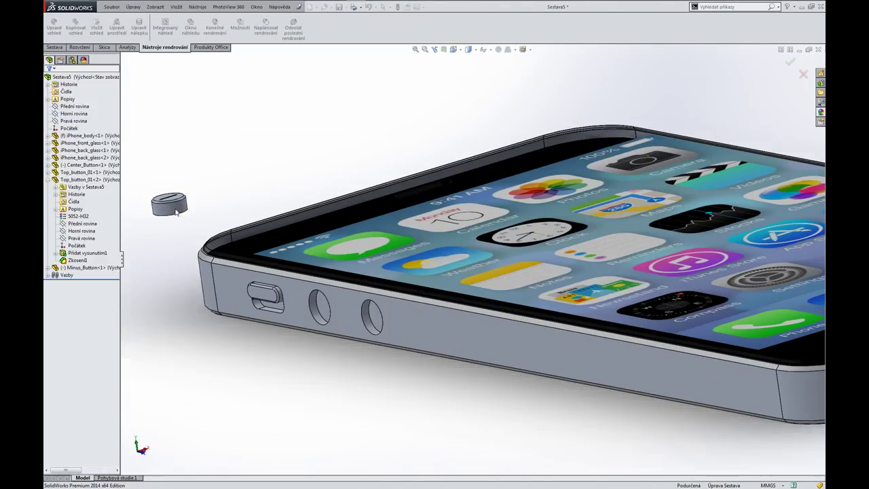
{"action": "scroll", "coordinate": [192, 216], "scroll_direction": "down", "scroll_amount": 3}
{"action": "left_click", "coordinate": [192, 216]}
{"action": "left_click", "coordinate": [487, 375]}
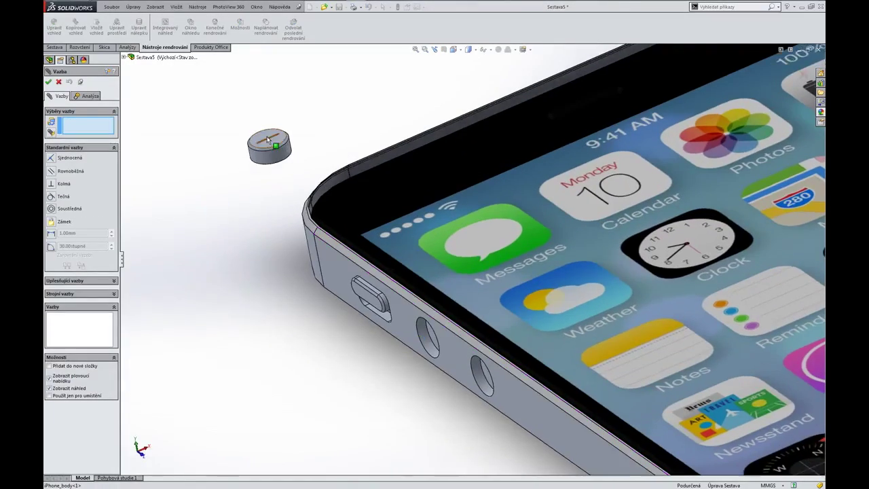
{"action": "left_click_drag", "start_coordinate": [278, 139], "coordinate": [326, 337]}
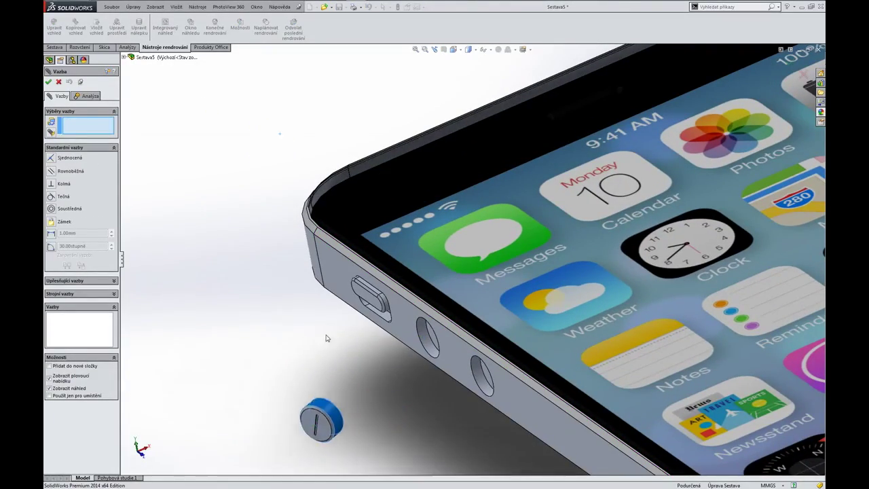
{"action": "left_click", "coordinate": [480, 387]}
{"action": "scroll", "coordinate": [488, 372], "scroll_direction": "down", "scroll_amount": 5}
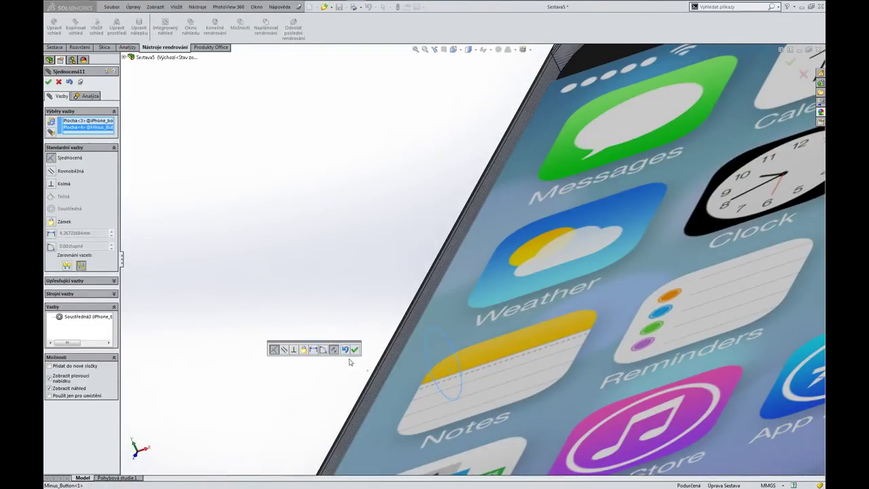
{"action": "left_click", "coordinate": [354, 349]}
{"action": "scroll", "coordinate": [350, 362], "scroll_direction": "up", "scroll_amount": 3}
{"action": "scroll", "coordinate": [301, 345], "scroll_direction": "up", "scroll_amount": 2}
{"action": "scroll", "coordinate": [221, 190], "scroll_direction": "down", "scroll_amount": 5}
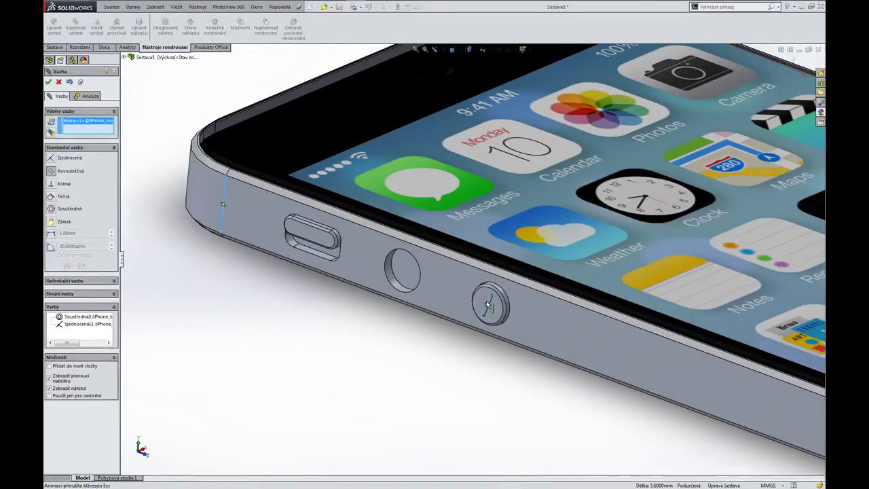
Insert Plus_Button and seat it in the remaining hole with concentric and flush coincident mates.
{"action": "key", "text": "Return"}
{"action": "key", "text": "Return"}
{"action": "key", "text": "Return"}
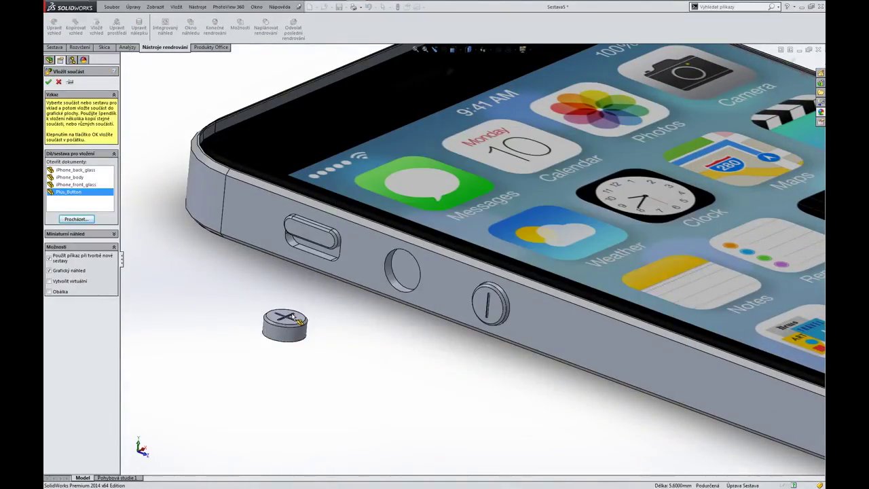
{"action": "left_click", "coordinate": [300, 353]}
{"action": "left_click", "coordinate": [389, 312]}
{"action": "left_click", "coordinate": [380, 313]}
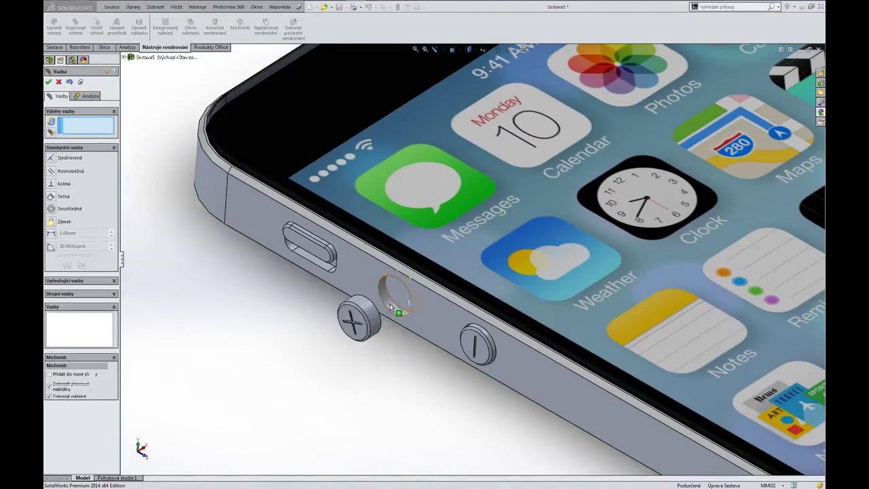
{"action": "scroll", "coordinate": [358, 325], "scroll_direction": "down", "scroll_amount": 5}
{"action": "scroll", "coordinate": [380, 319], "scroll_direction": "up", "scroll_amount": 3}
{"action": "left_click", "coordinate": [401, 319]}
{"action": "left_click", "coordinate": [399, 317]}
{"action": "scroll", "coordinate": [301, 262], "scroll_direction": "up", "scroll_amount": 3}
{"action": "left_click", "coordinate": [234, 129]}
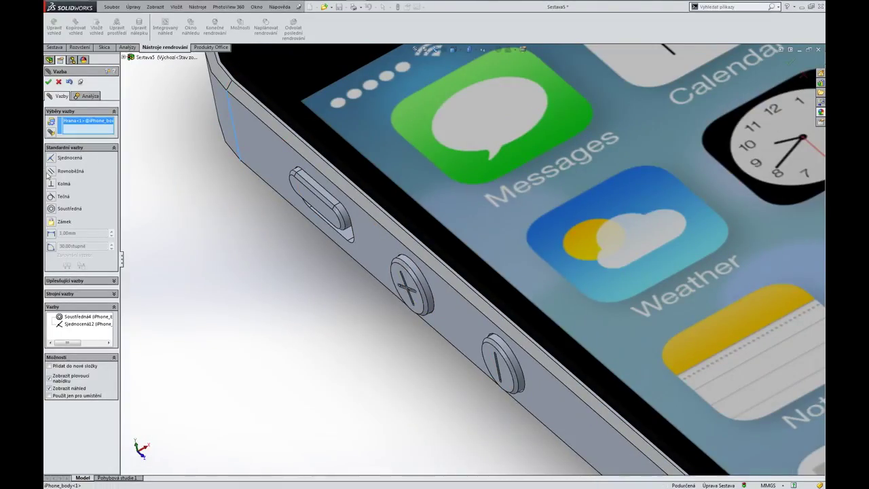
{"action": "left_click", "coordinate": [407, 327]}
{"action": "scroll", "coordinate": [313, 268], "scroll_direction": "up", "scroll_amount": 3}
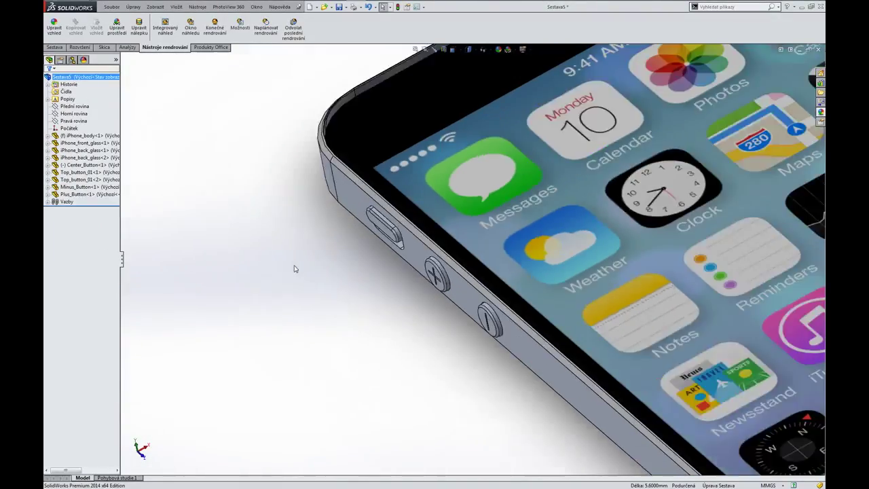
{"action": "scroll", "coordinate": [353, 279], "scroll_direction": "up", "scroll_amount": 2}
Orbit the phone to a tilted front view and apply a dark grey scene background.
{"action": "right_click", "coordinate": [85, 156]}
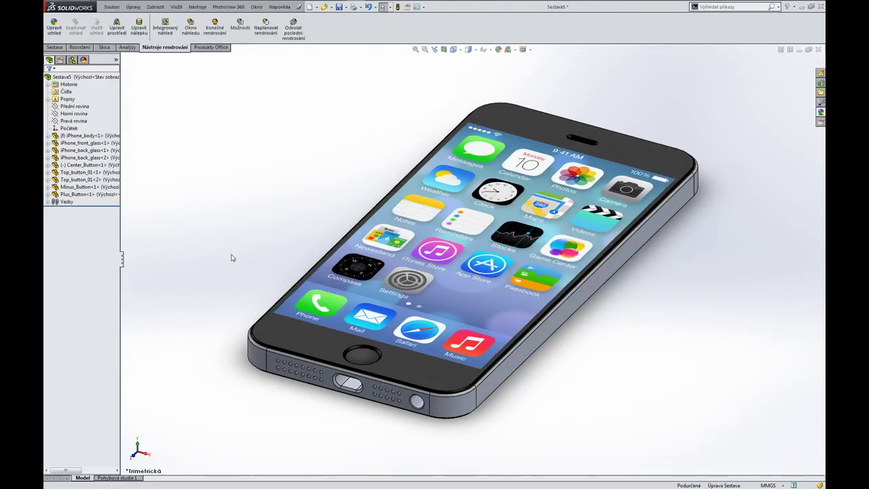
{"action": "middle_click_drag", "start_coordinate": [516, 54], "coordinate": [537, 222]}
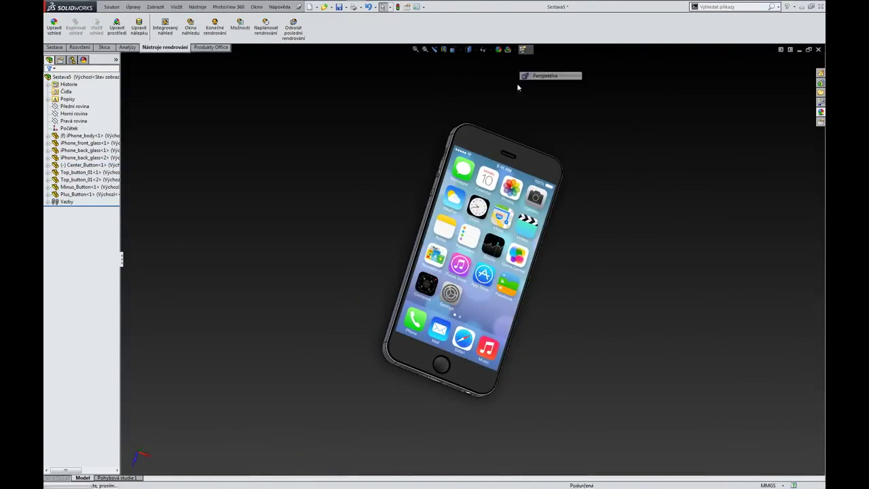
{"action": "middle_click_drag", "start_coordinate": [517, 86], "coordinate": [344, 184]}
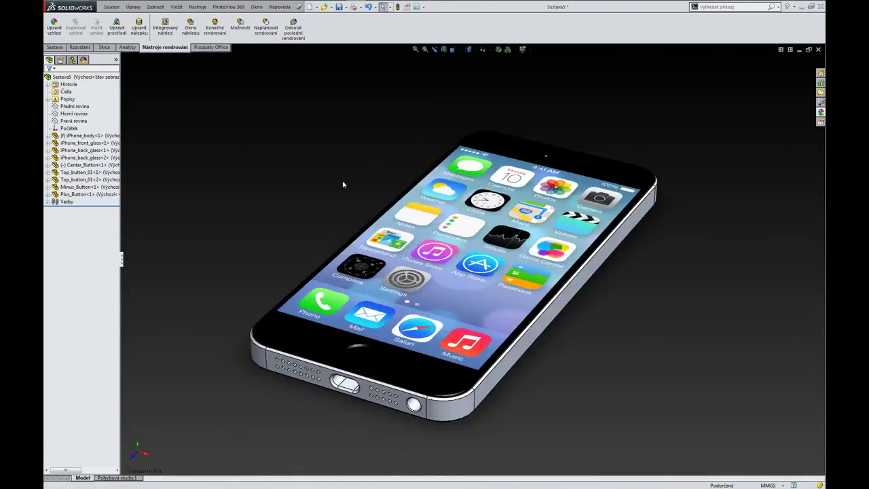
{"action": "left_click", "coordinate": [509, 49]}
{"action": "left_click", "coordinate": [535, 117]}
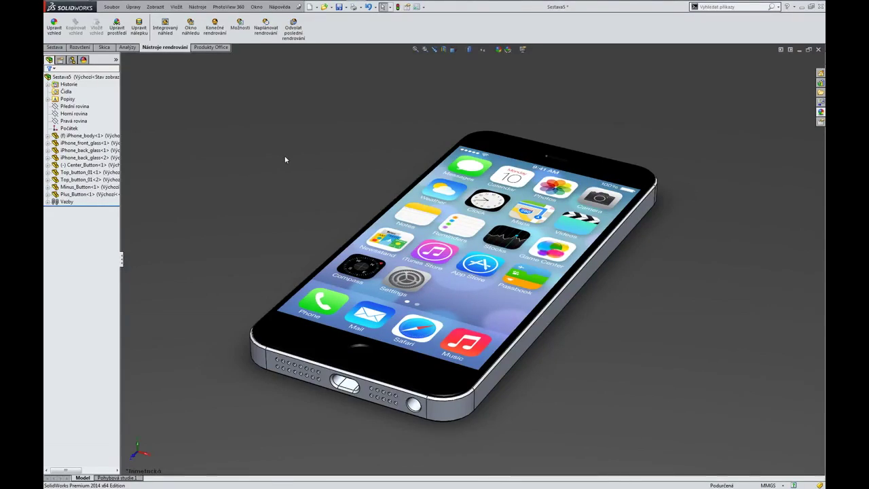